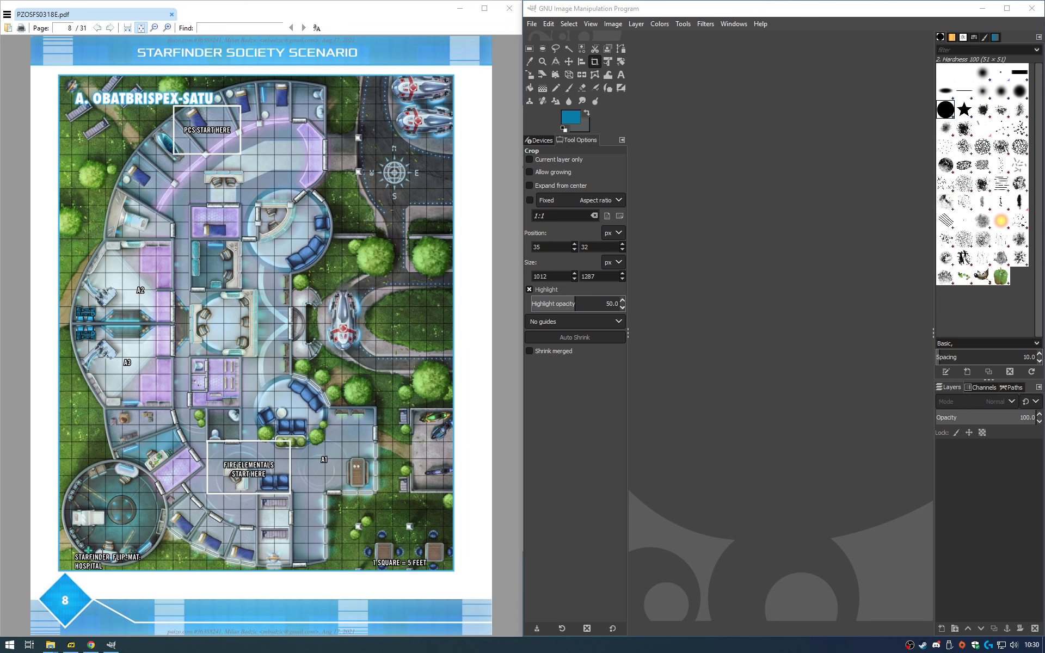
- Copy the hospital map image from page 8 of the scenario PDF
scroll(309, 501, up, 1)
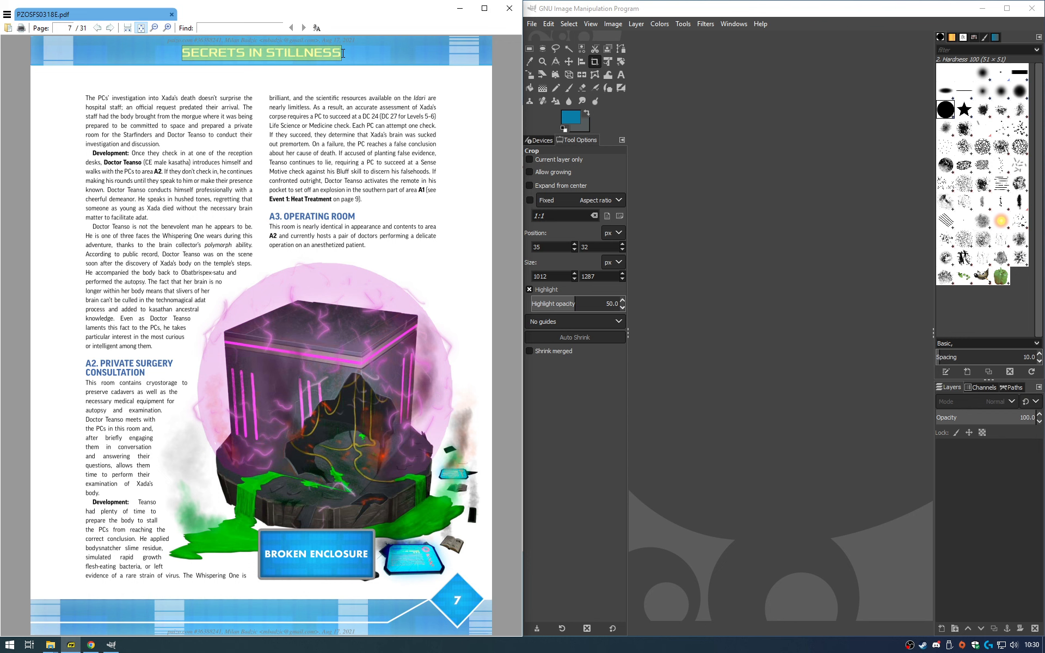
scroll(301, 278, down, 1)
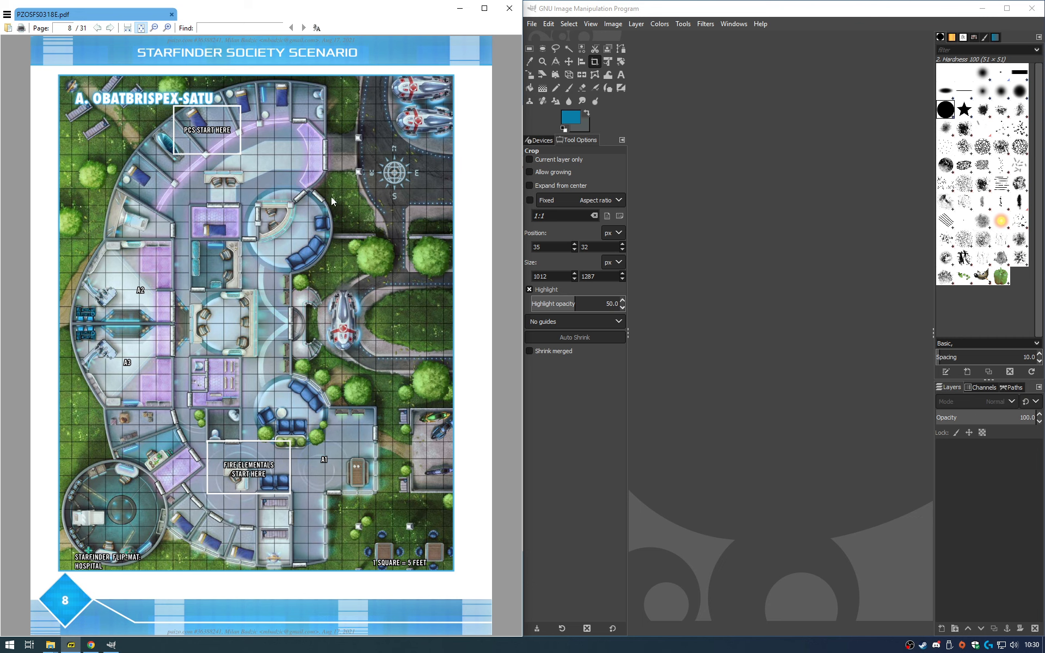
right_click(273, 273)
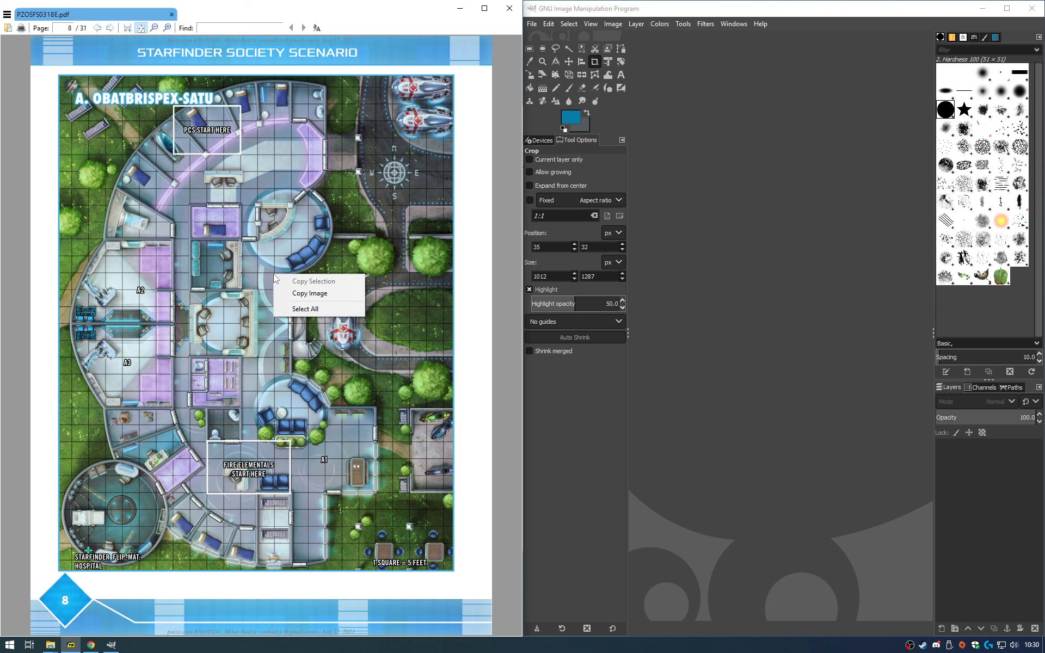
click(300, 295)
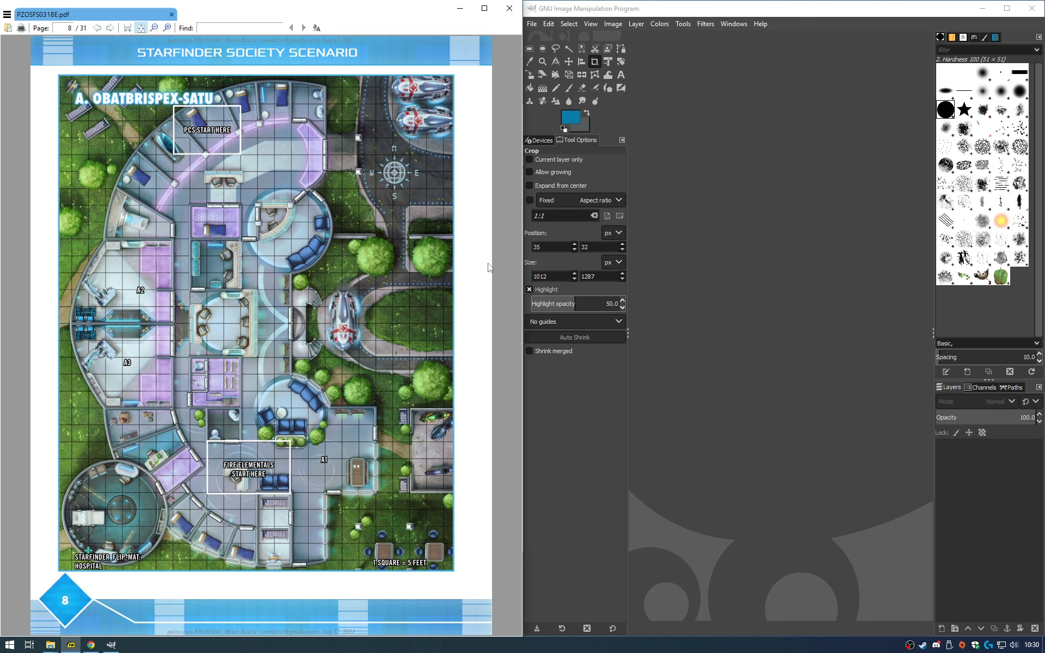
- Switch to GIMP, paste the copied map as a new image and maximize the window
click(742, 297)
key(ctrl+shift+v)
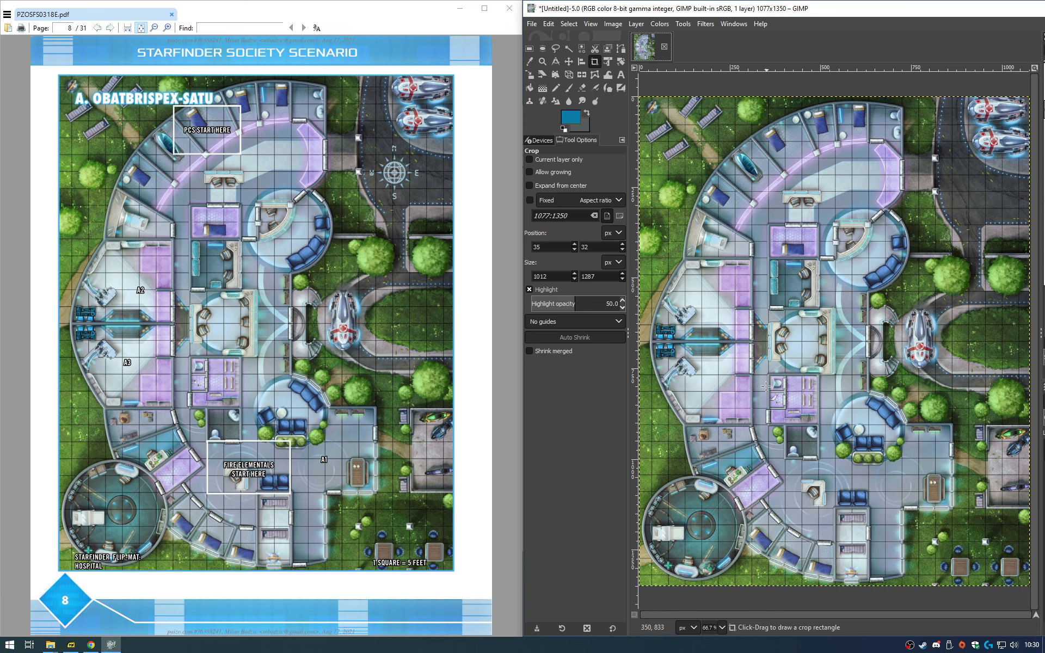
drag(798, 13, 444, 0)
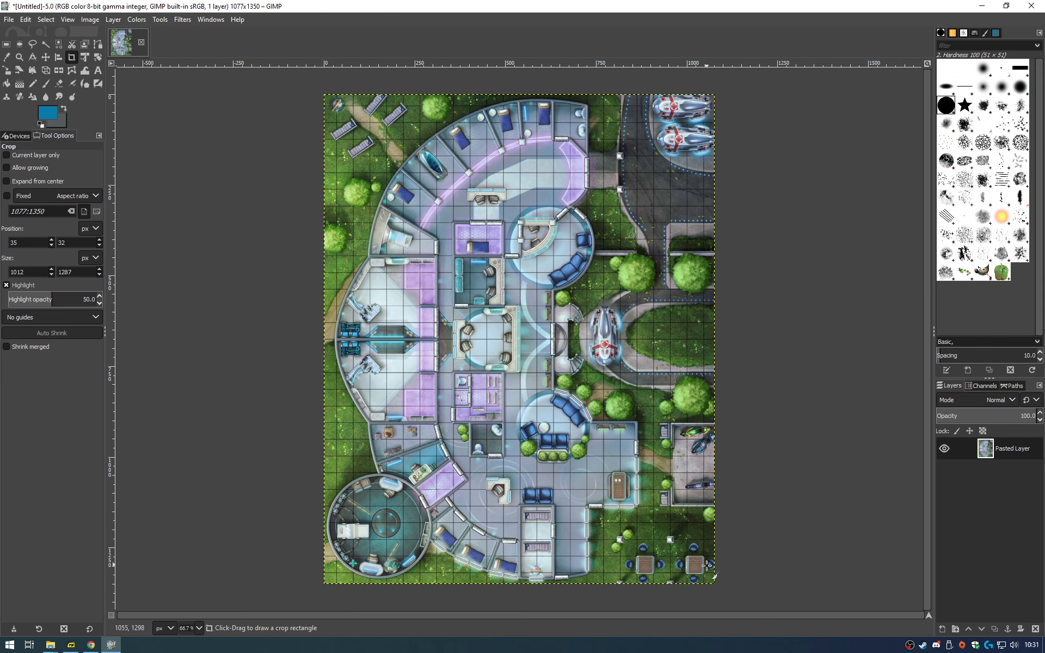
- Draw a starting crop rectangle of about 118 × 95 px near the map's upper-left corner
scroll(336, 279, up, 4)
scroll(335, 278, up, 5)
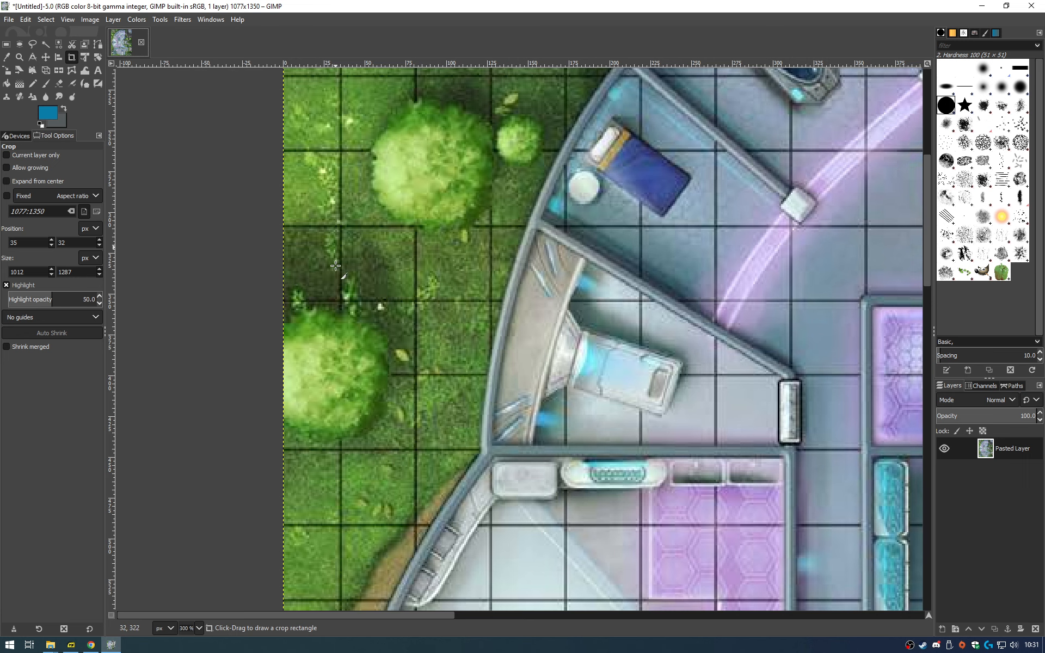
scroll(307, 248, up, 6)
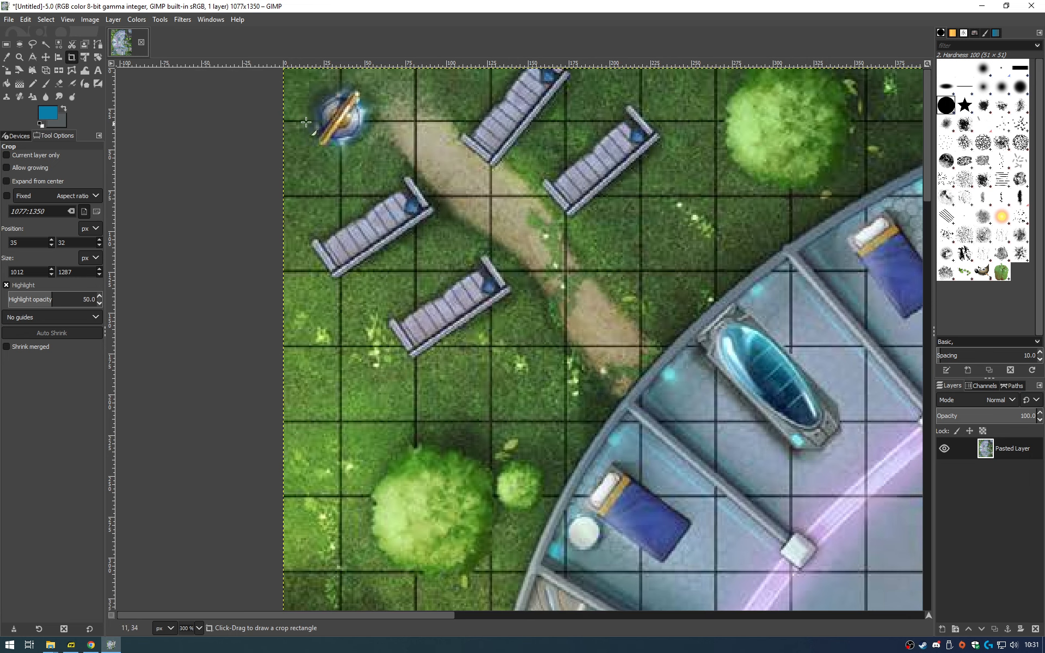
scroll(519, 241, down, 6)
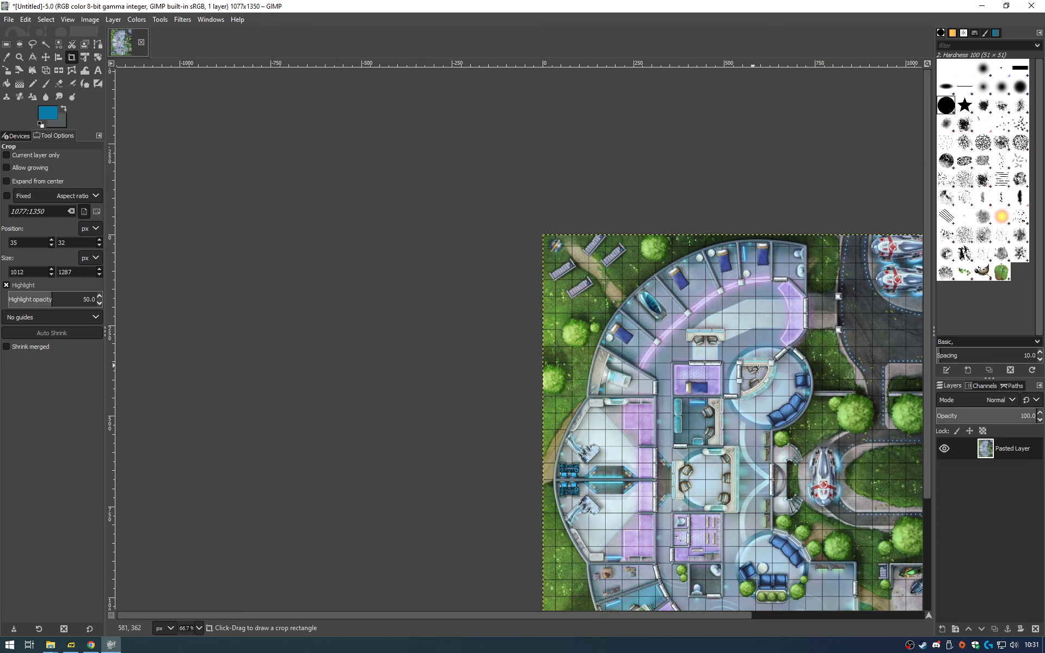
scroll(748, 435, up, 2)
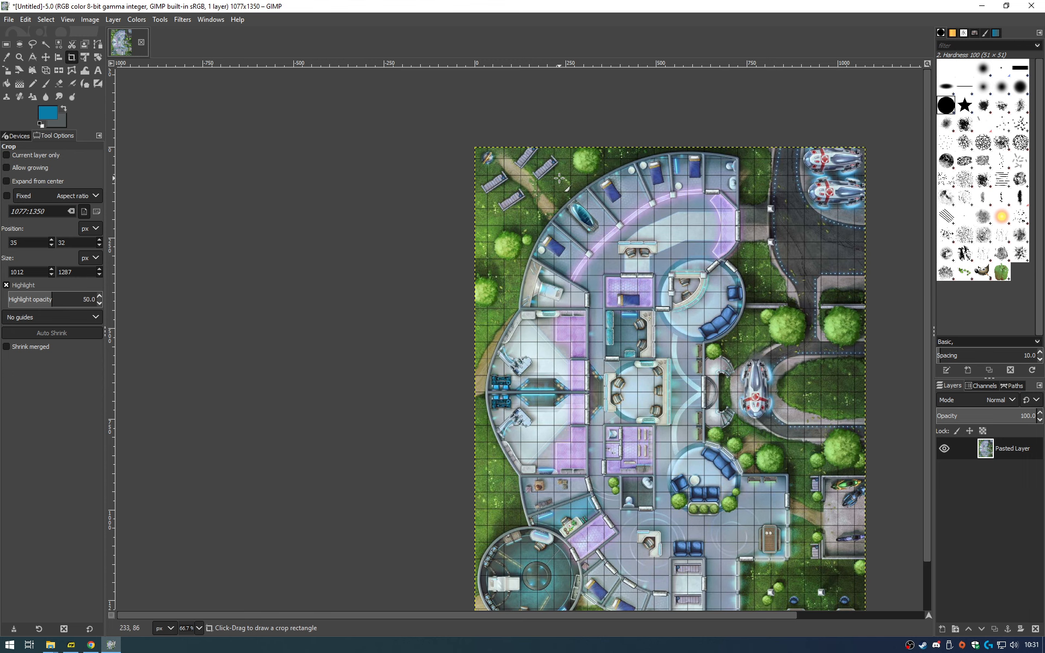
ctrl+scroll(505, 155, up, 5)
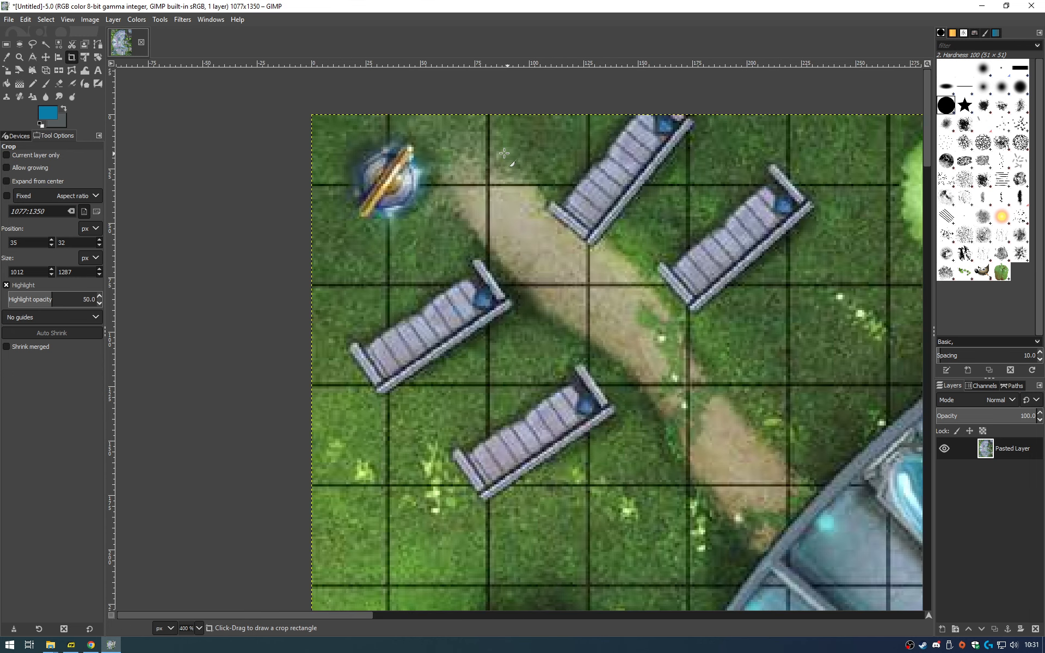
drag(360, 149, 616, 355)
- Extend the crop rectangle across nearly the whole map, to about 1035 × 1313 px
ctrl+scroll(662, 357, down, 4)
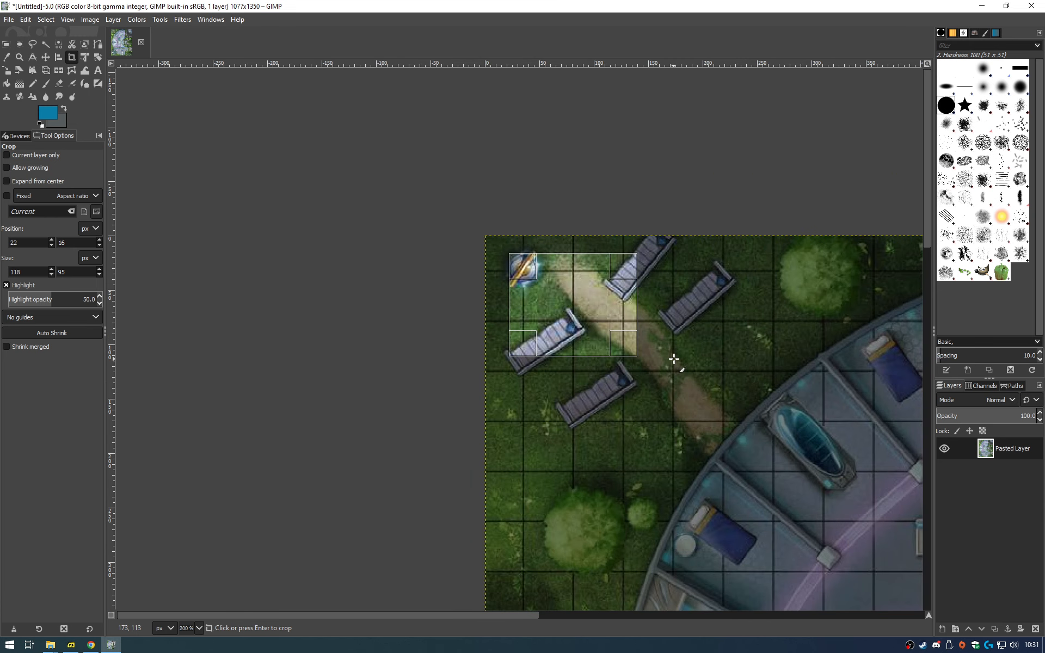
drag(628, 614, 717, 614)
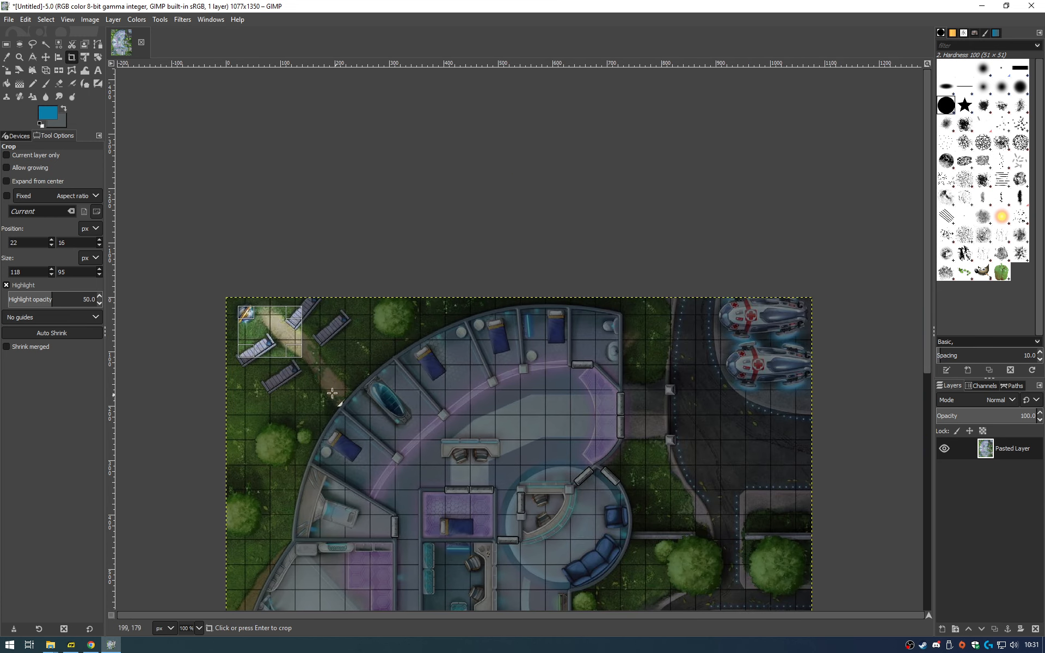
drag(300, 335, 802, 338)
ctrl+scroll(657, 392, down, 1)
ctrl+scroll(657, 392, down, 1)
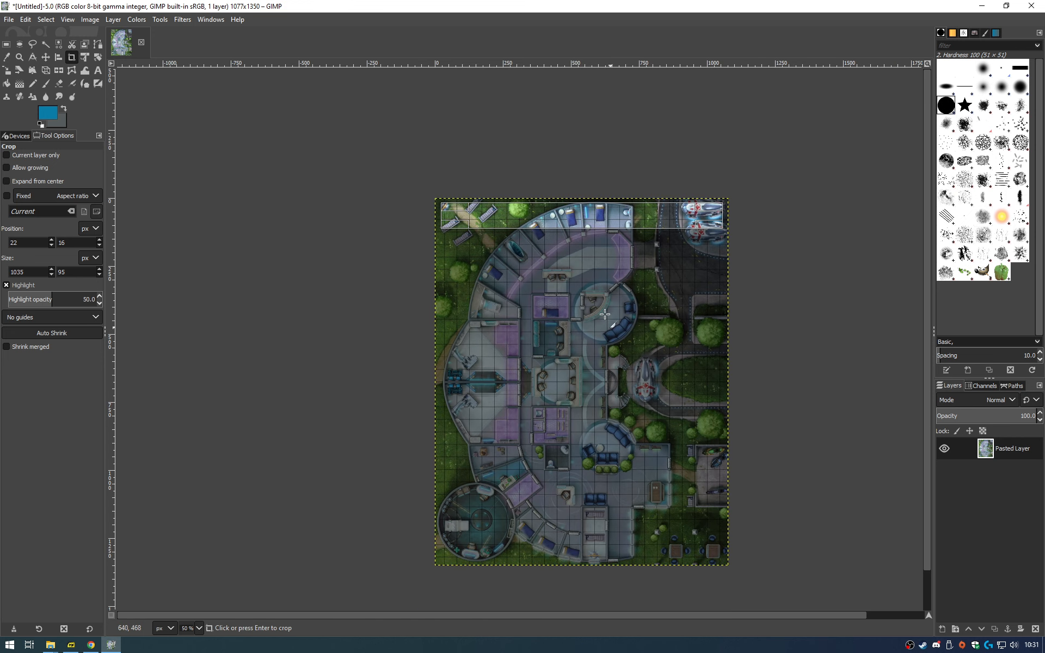
drag(579, 227, 595, 553)
- Align the crop rectangle's left and top edges with the map's grid lines at 35, 32 px
ctrl+scroll(449, 277, up, 1)
ctrl+scroll(448, 278, up, 6)
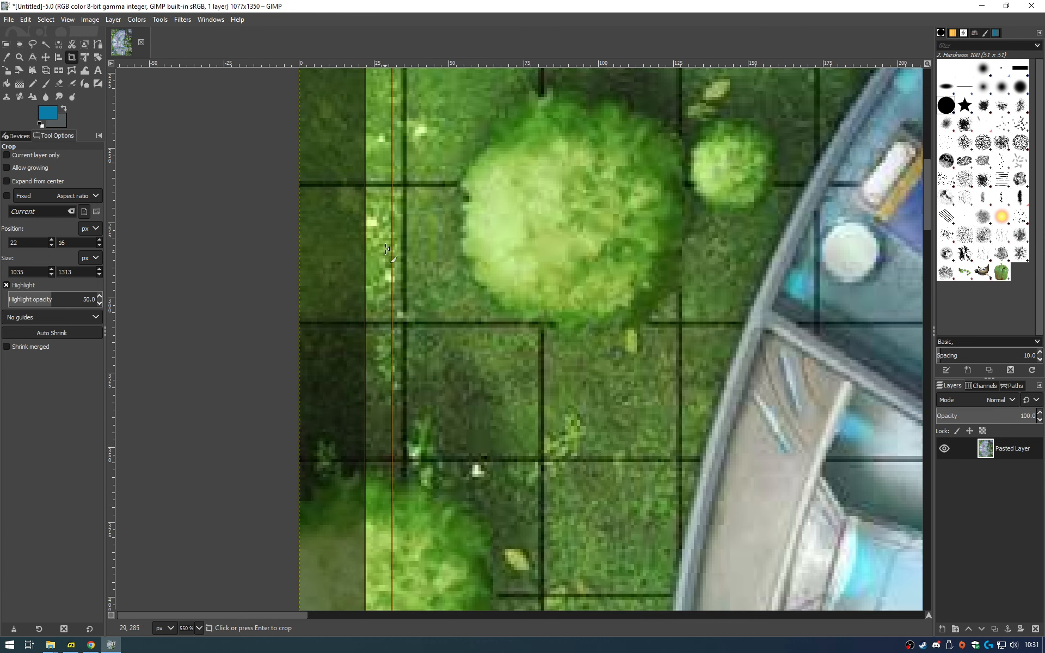
drag(386, 281, 420, 278)
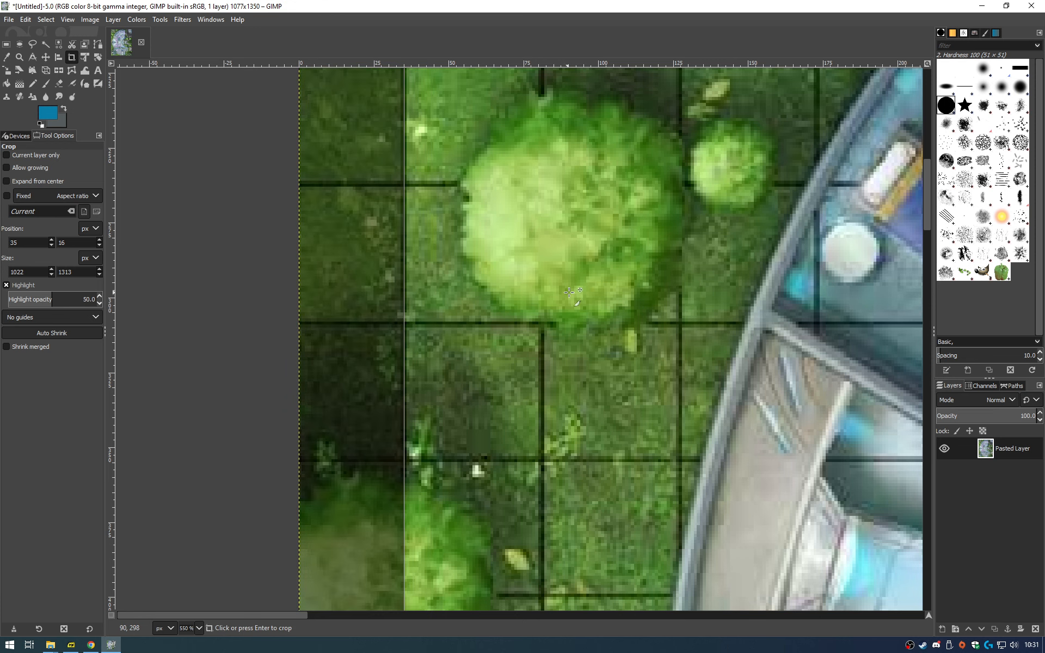
scroll(577, 289, up, 10)
drag(575, 148, 593, 184)
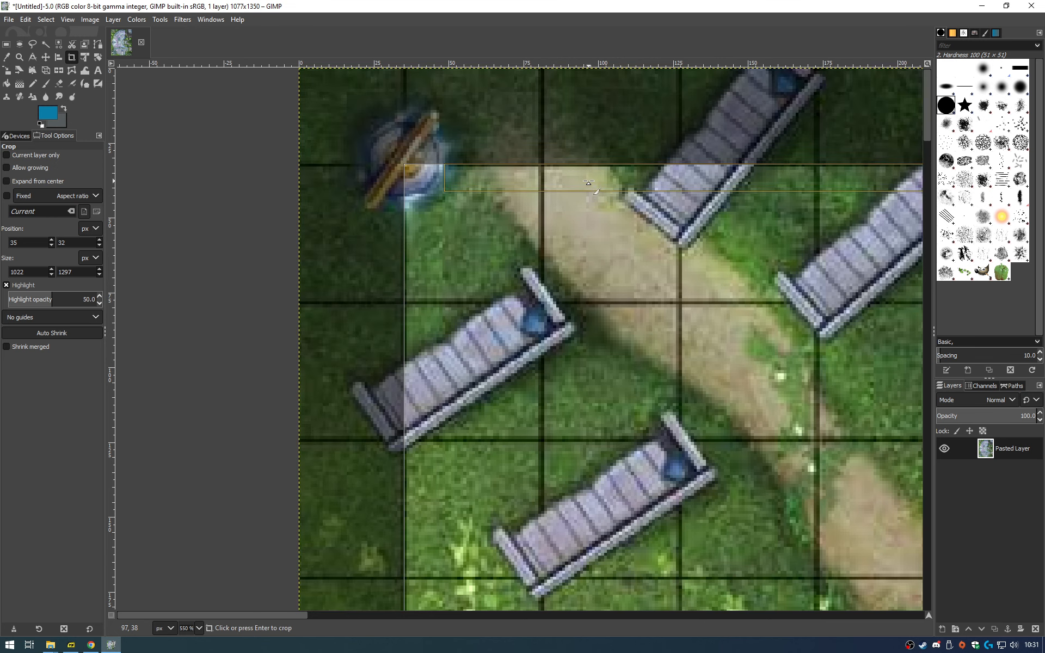
- Align the crop rectangle's bottom and right edges with grid lines at a size of 1012 × 1287 px and apply the crop
scroll(570, 408, down, 10)
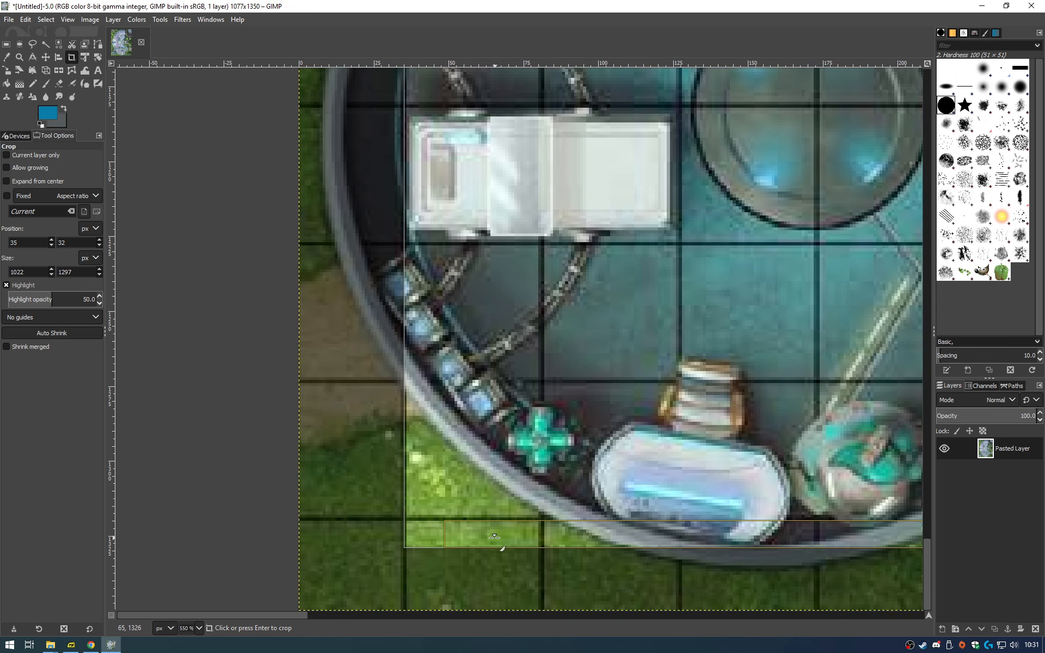
drag(507, 528, 506, 498)
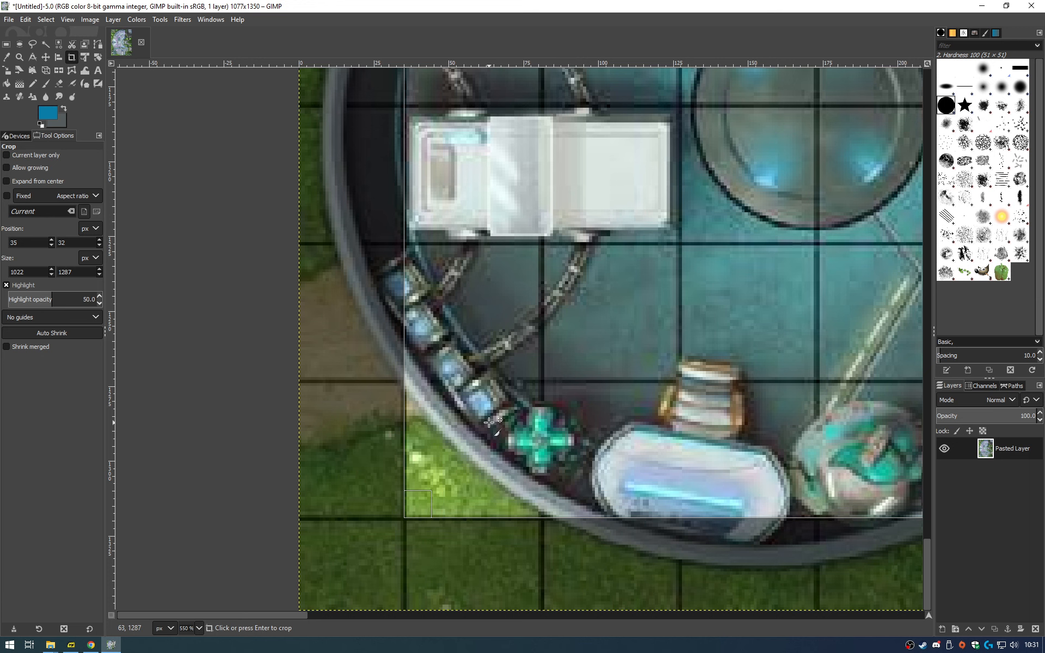
scroll(513, 413, right, 20)
scroll(513, 413, right, 7)
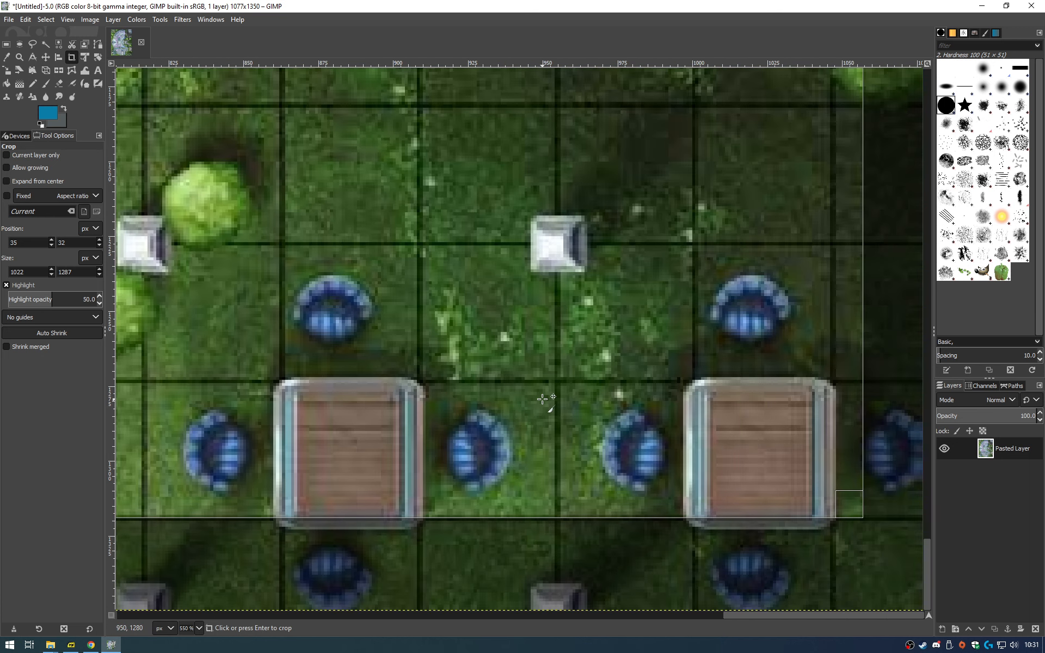
drag(851, 350, 822, 340)
click(449, 274)
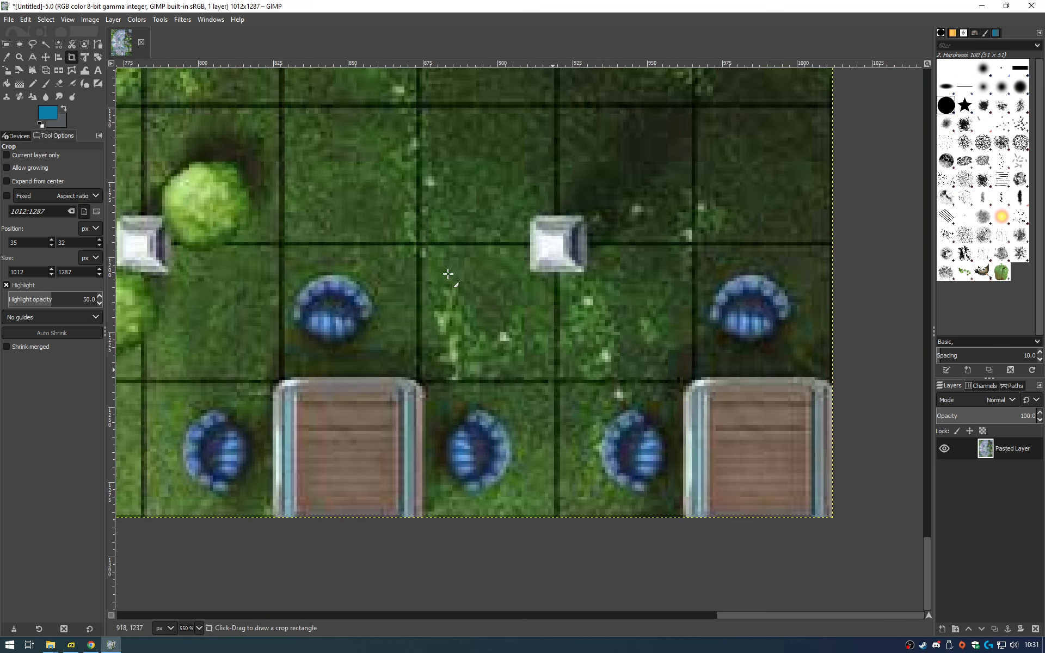
- Open the scaling settings for the cropped map and set the X and Y resolution to 50 pixels/in
scroll(386, 220, down, 11)
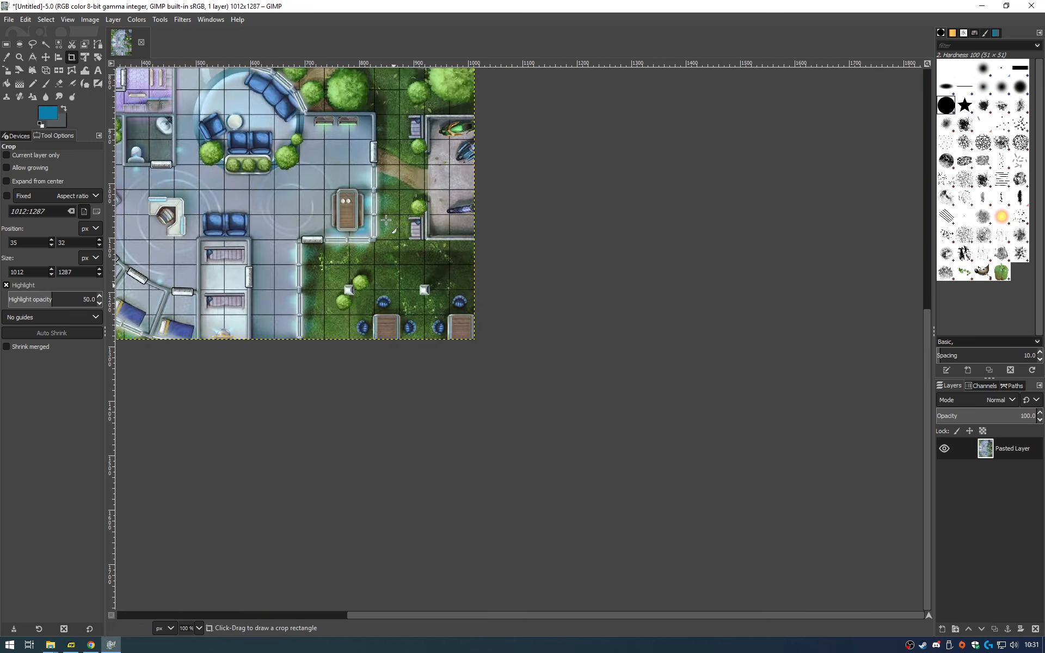
scroll(351, 183, up, 5)
scroll(346, 173, up, 3)
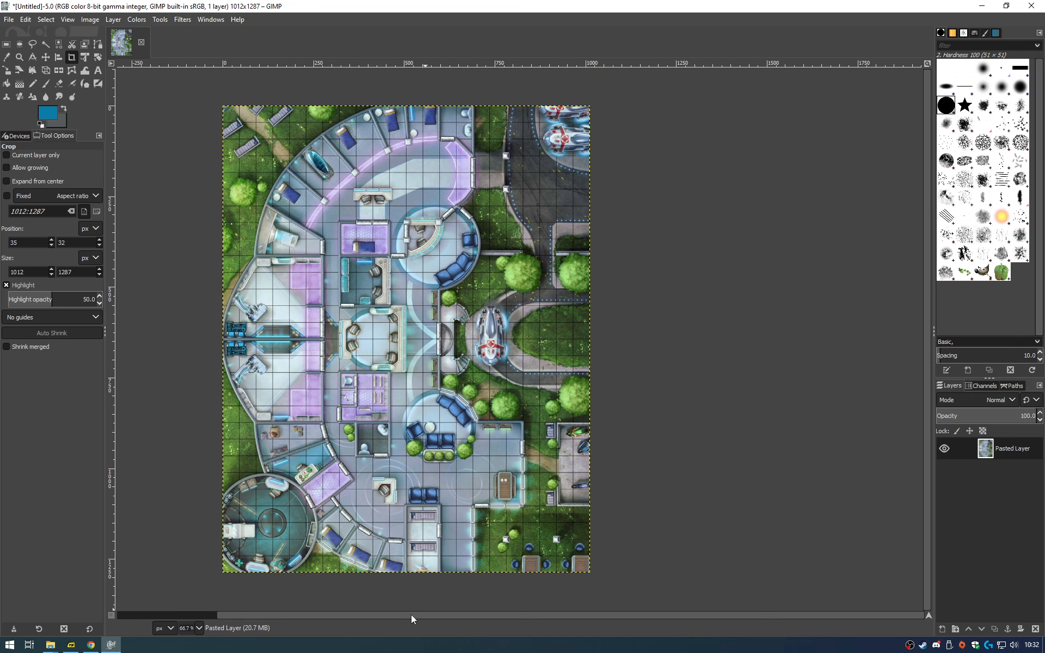
drag(410, 615, 355, 604)
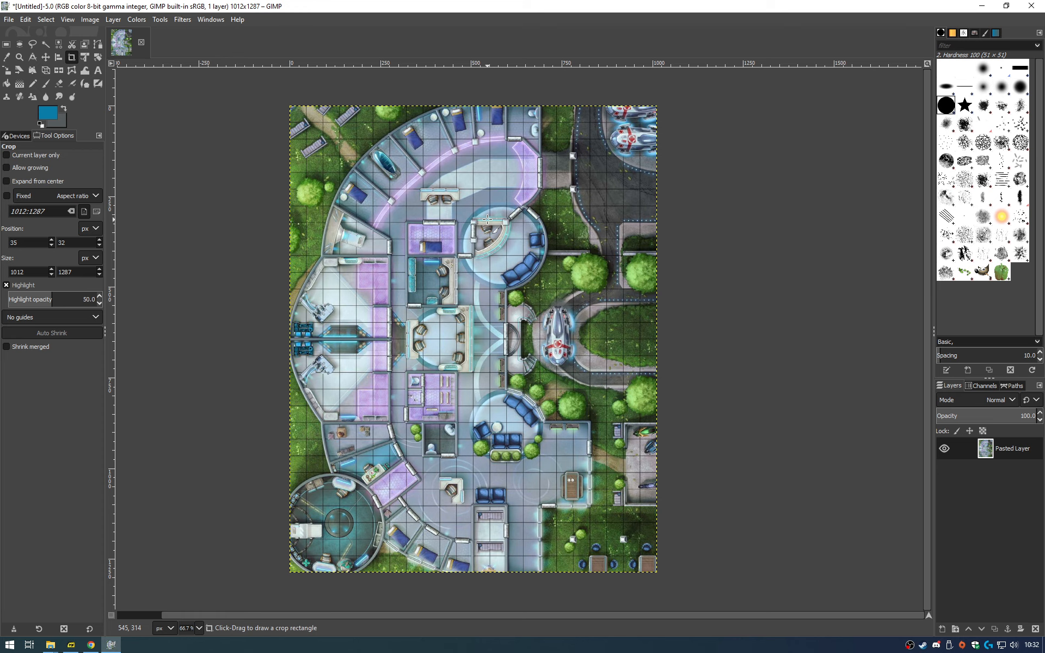
click(90, 19)
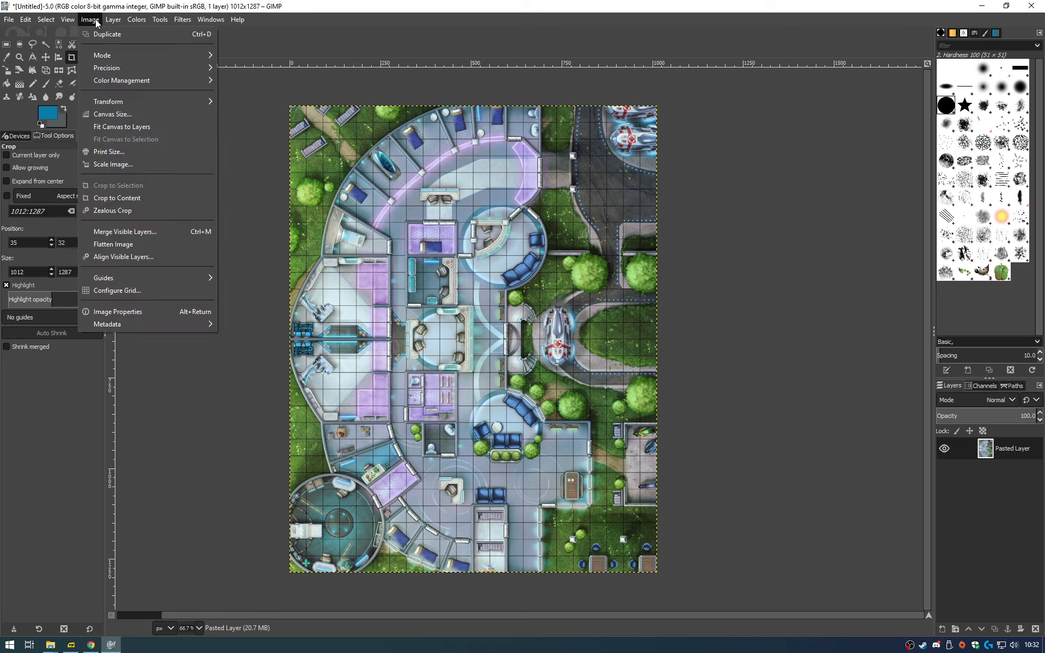
click(143, 163)
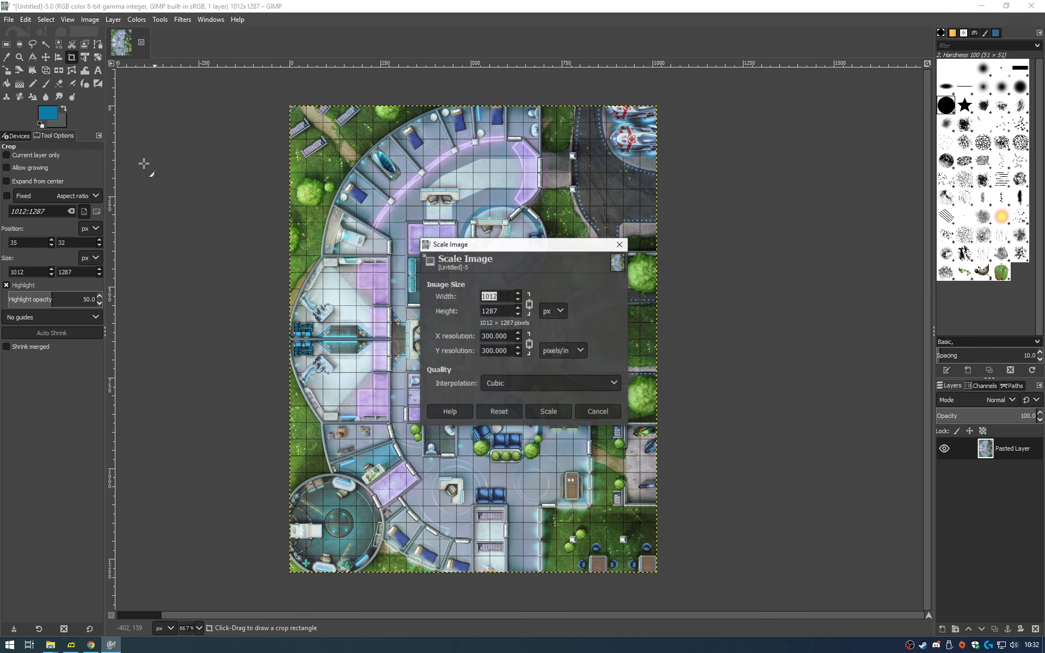
click(580, 354)
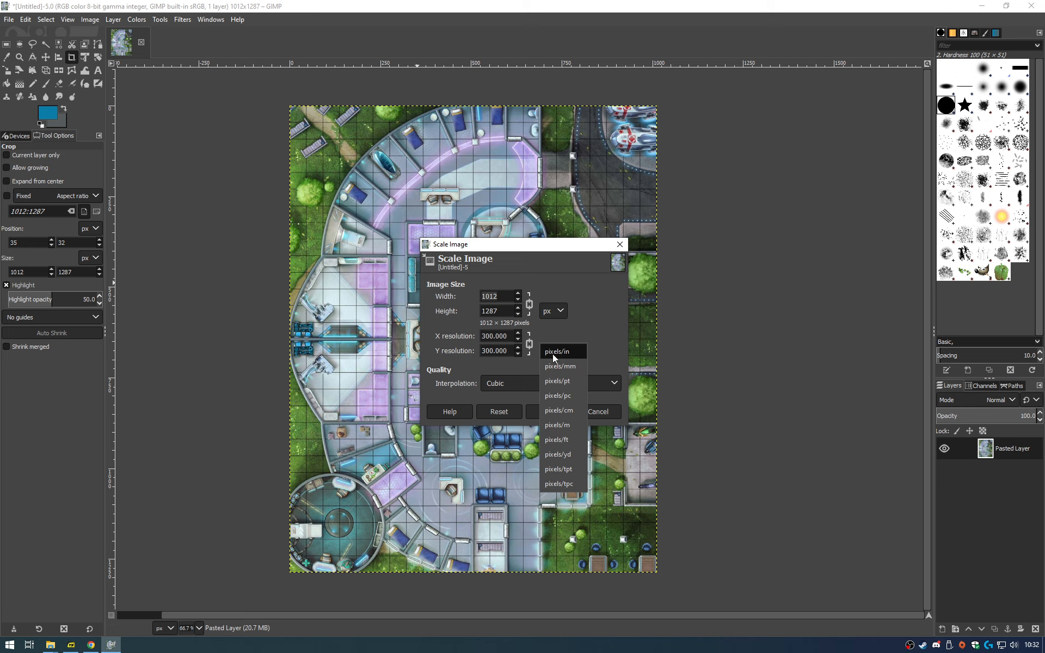
click(553, 354)
triple_click(497, 336)
text(50)
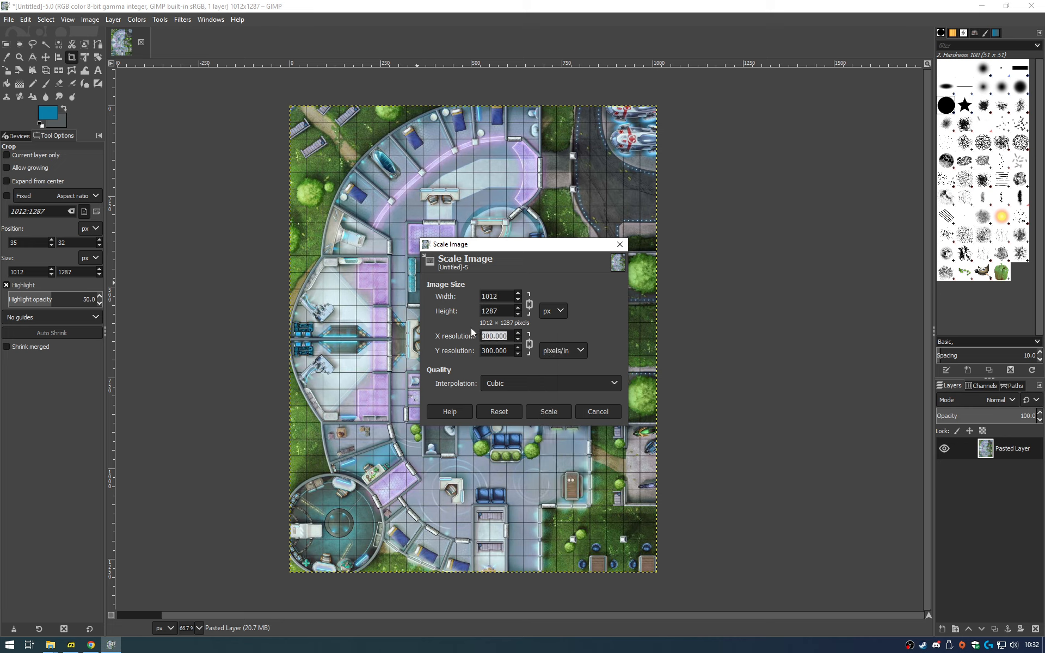
key(Tab)
drag(488, 245, 462, 261)
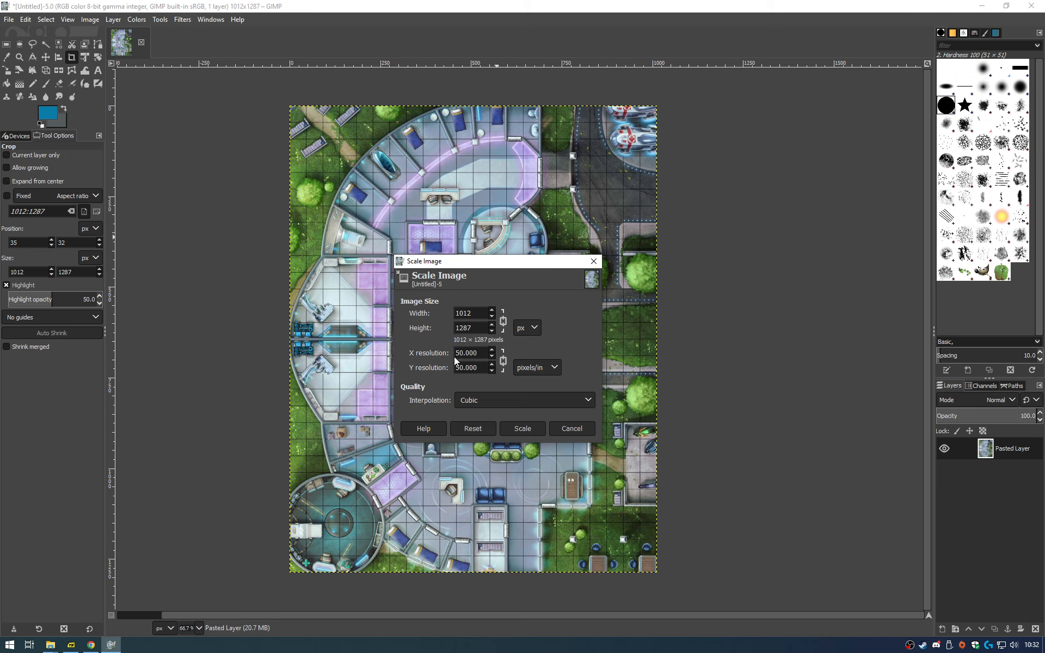
- Scale the map proportionally to 1100 × 1399 px
drag(455, 354, 478, 354)
click(480, 354)
click(478, 311)
key(Return)
click(477, 326)
double_click(461, 327)
click(460, 328)
double_click(460, 330)
click(471, 328)
click(522, 429)
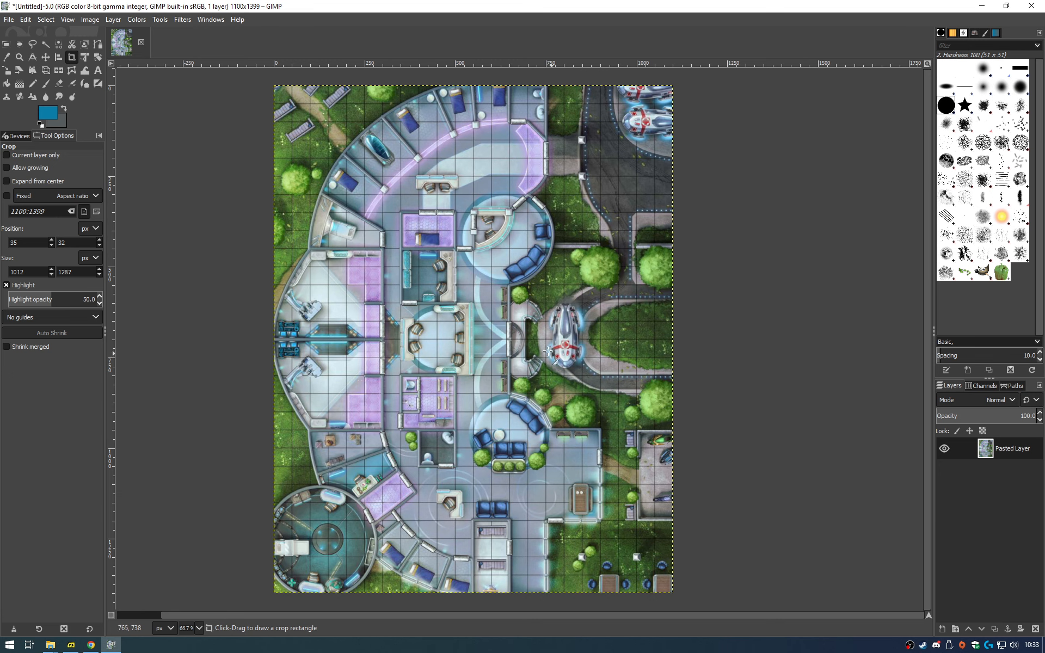
- Start exporting the scaled map as an image under the file name Hospital.png
click(9, 19)
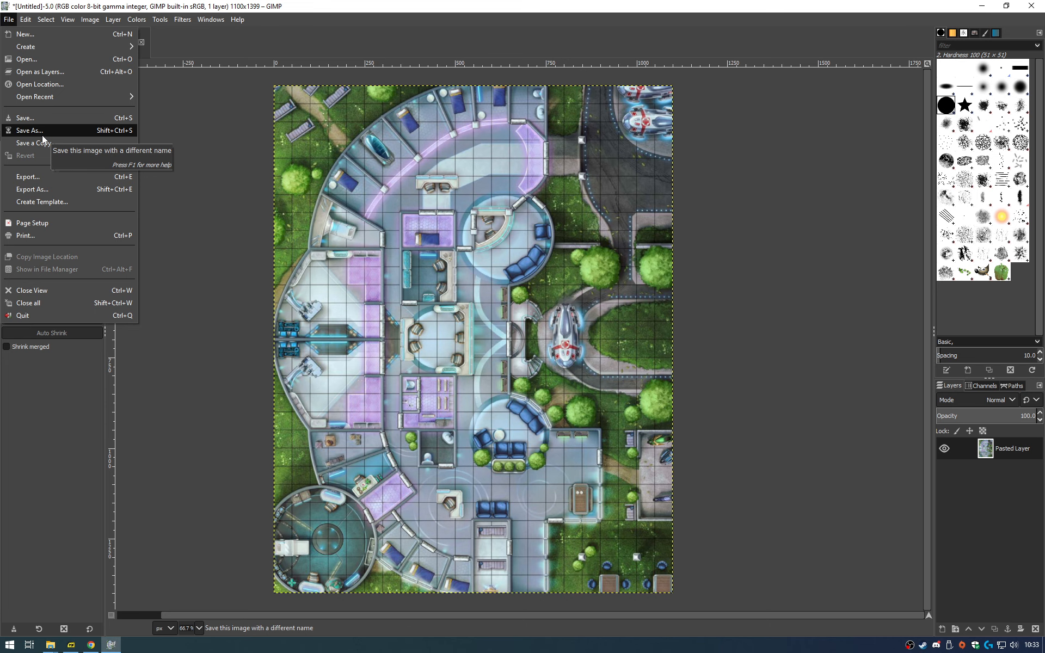
click(77, 188)
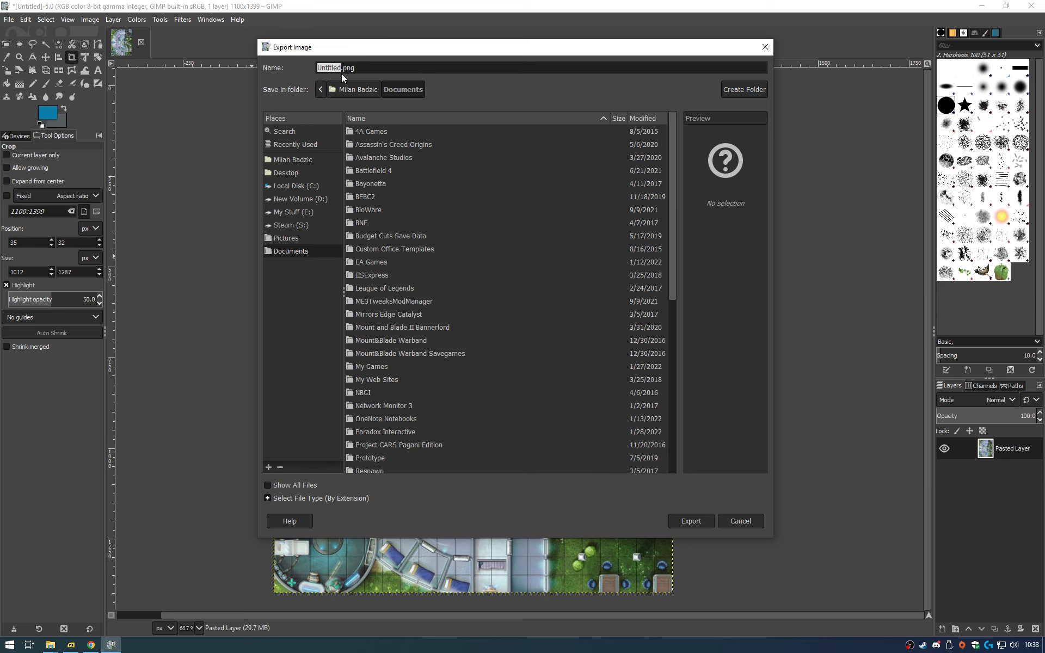
text(Hospit)
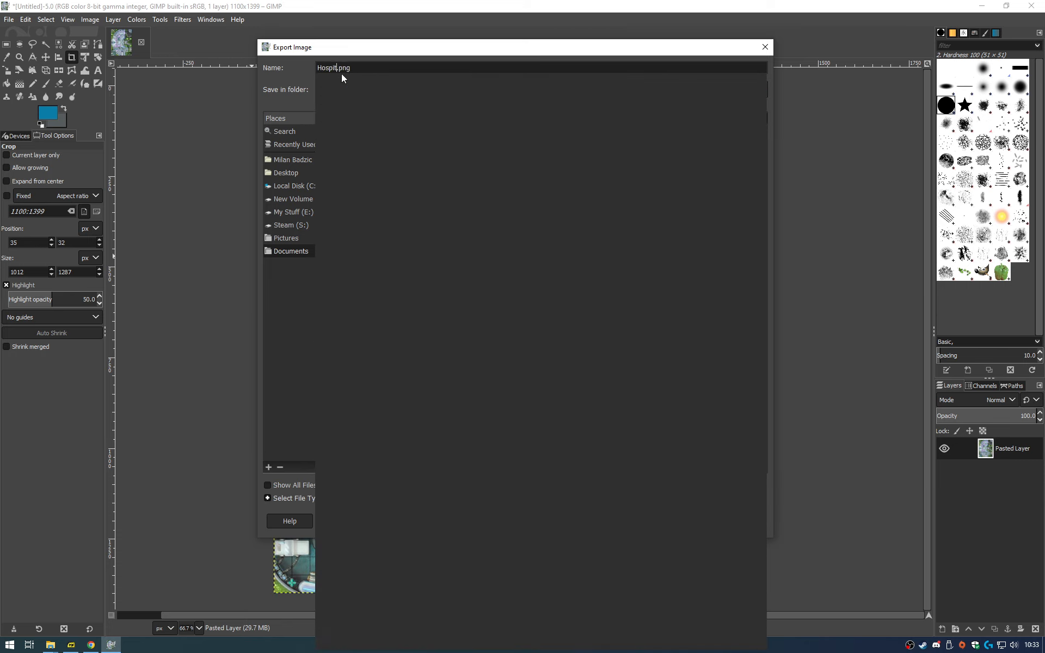
text(al)
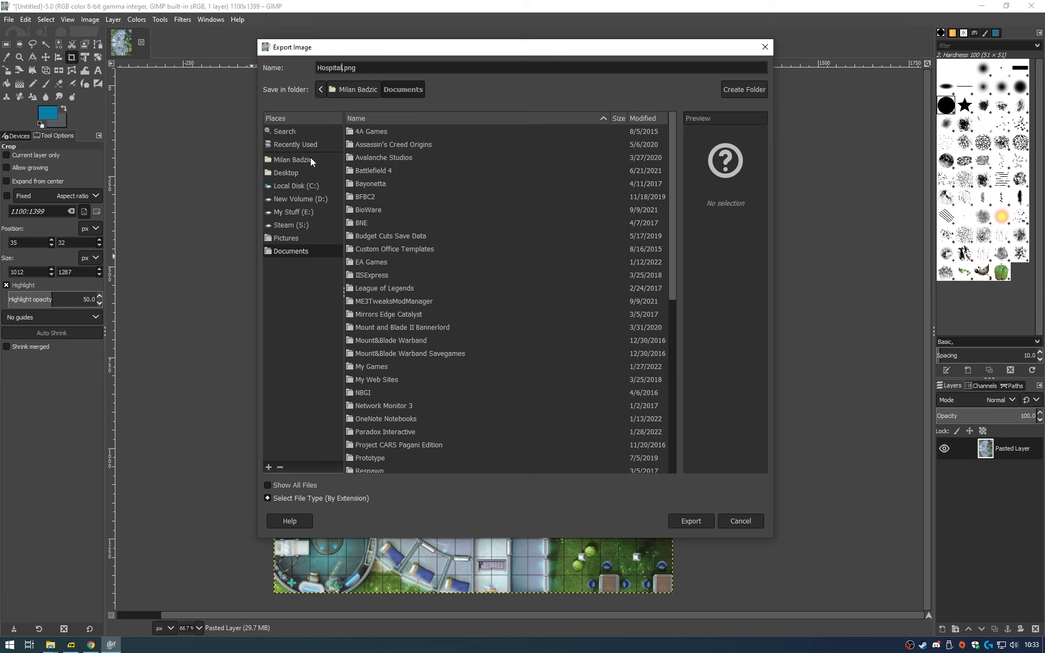
- Choose the SFFoundry subfolder "3-18 Secrets in Stillness" as the destination and export the PNG with the default options
click(294, 148)
click(364, 145)
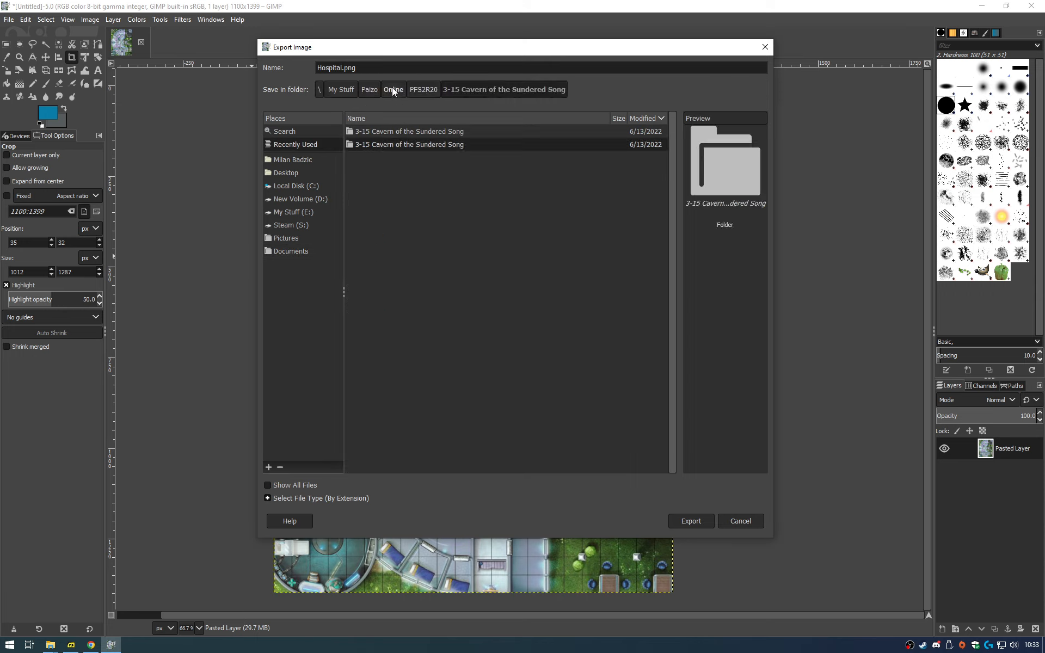
click(392, 89)
double_click(375, 196)
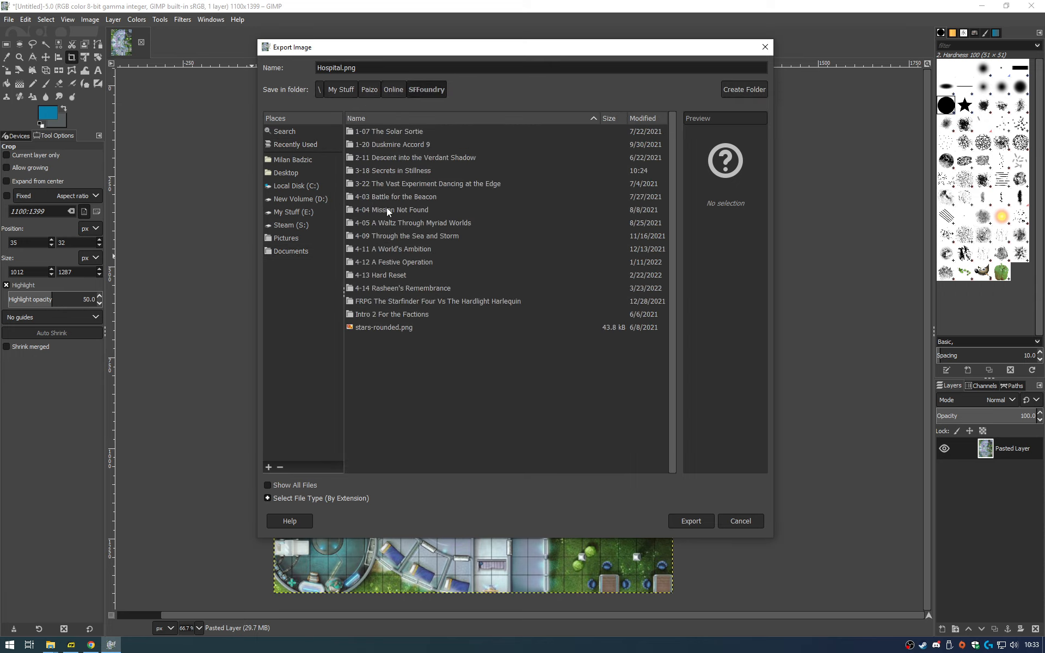
double_click(394, 170)
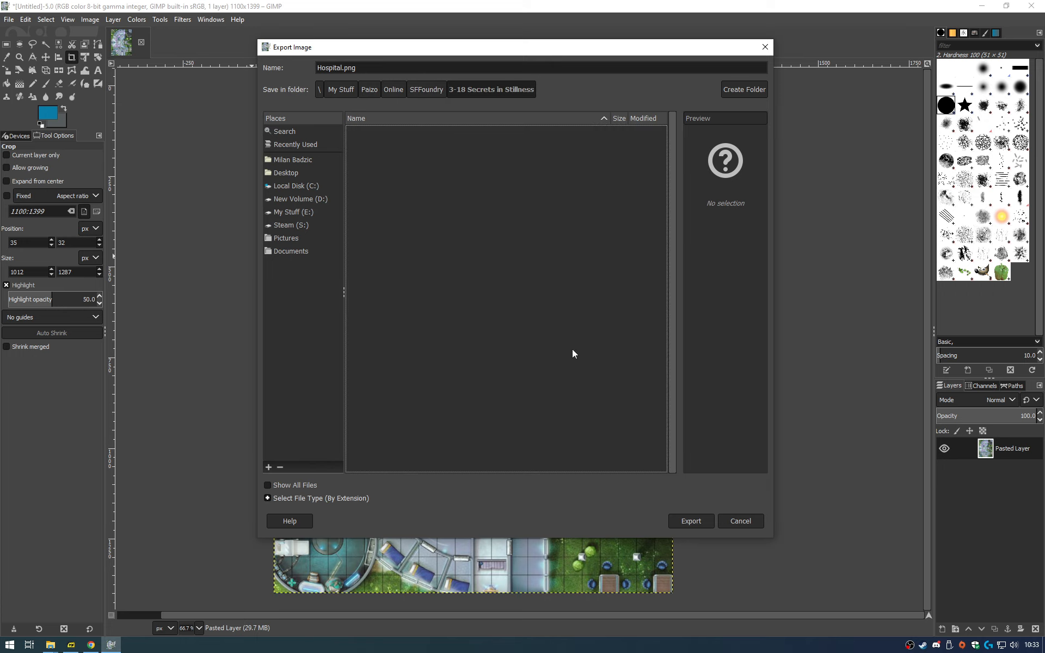
click(698, 526)
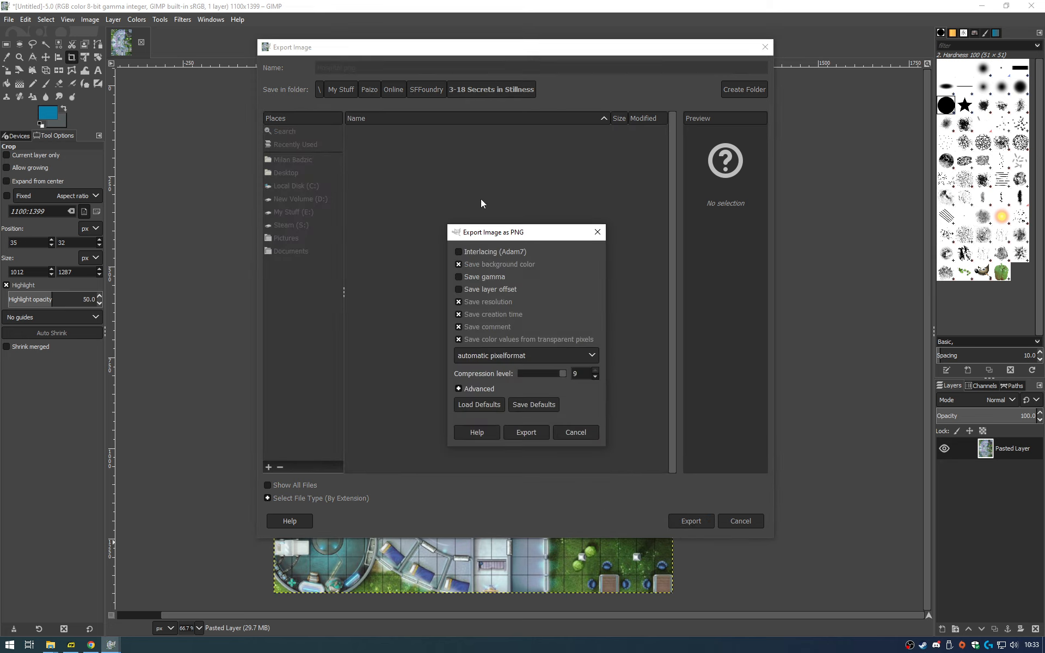
click(528, 433)
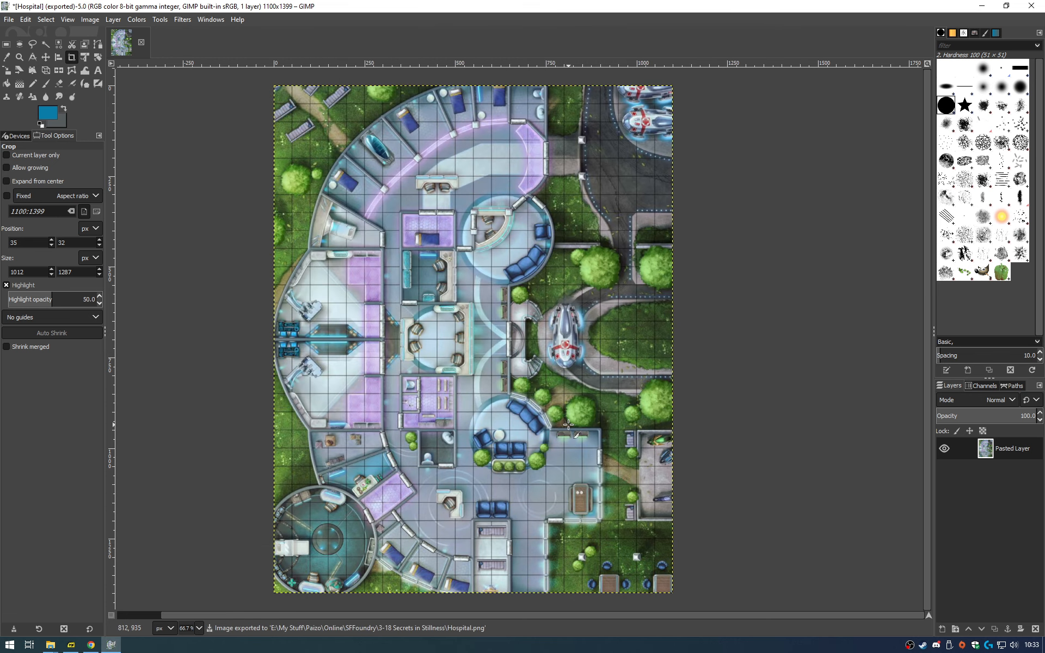
- Check the exported Hospital.png in the "3-18 Secrets in Stillness" folder in File Explorer
mouse_move(52, 644)
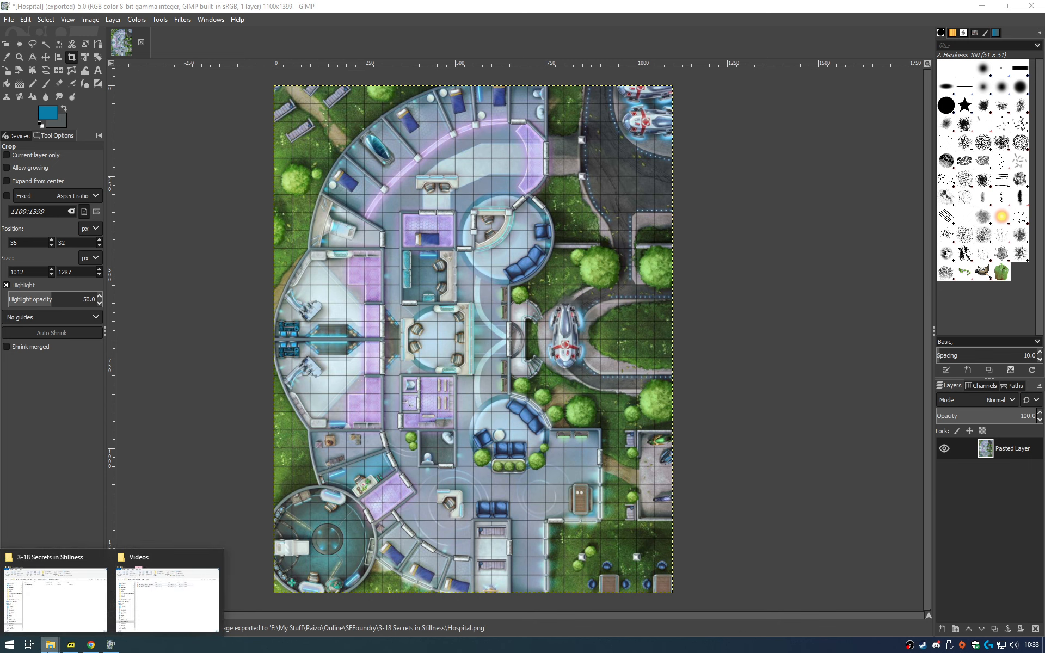
click(82, 610)
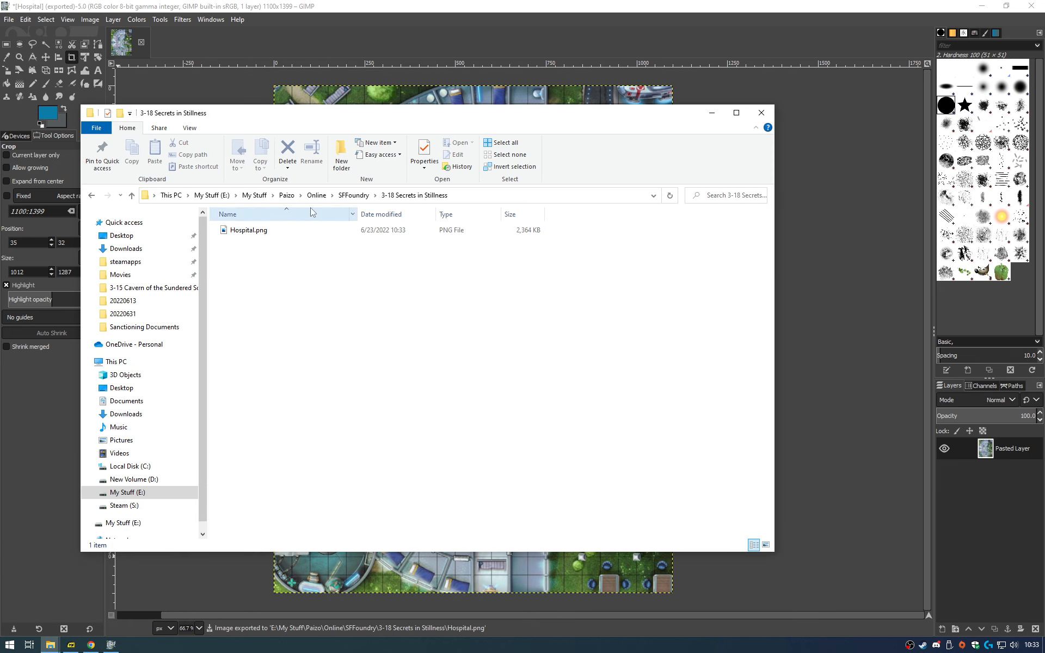
drag(389, 131, 408, 139)
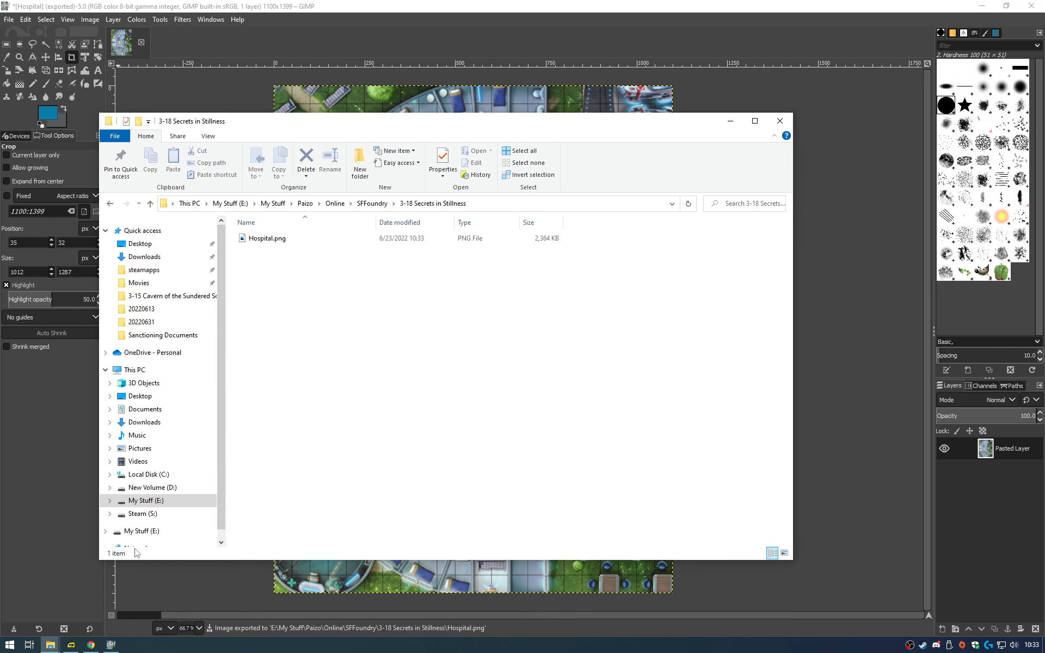
- Switch to Foundry VTT in Chrome and create a new scene named Hospital
click(96, 645)
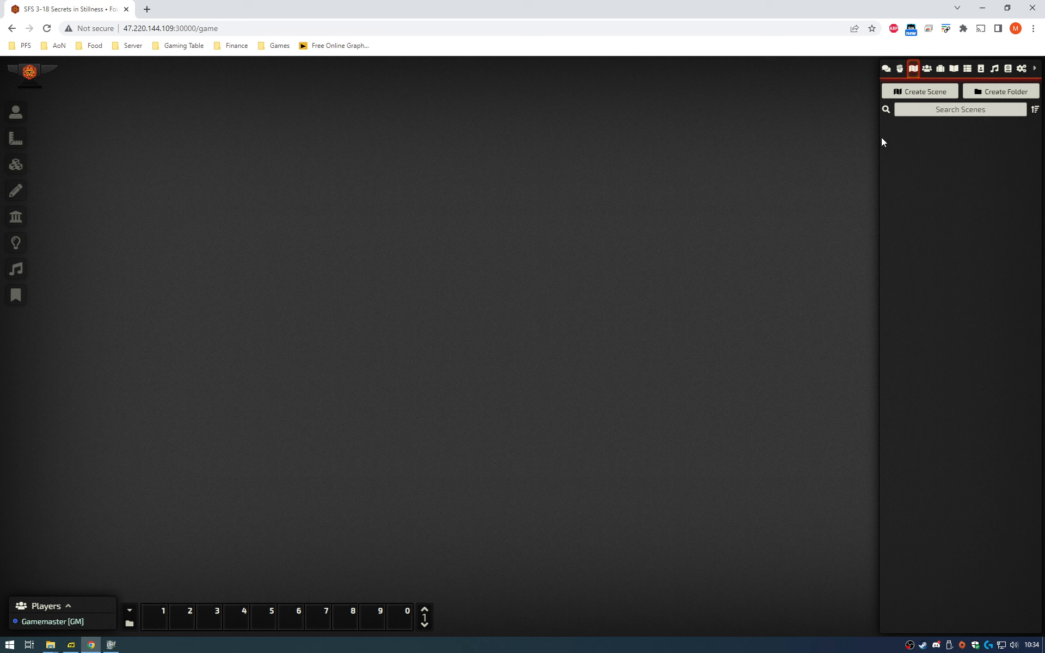
click(913, 93)
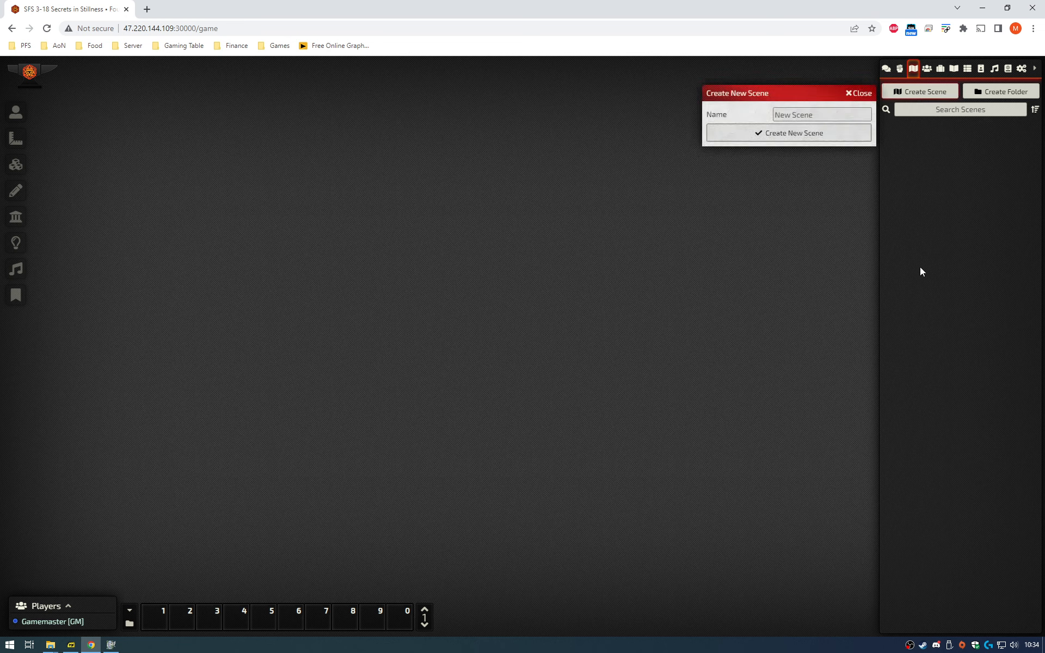
click(814, 114)
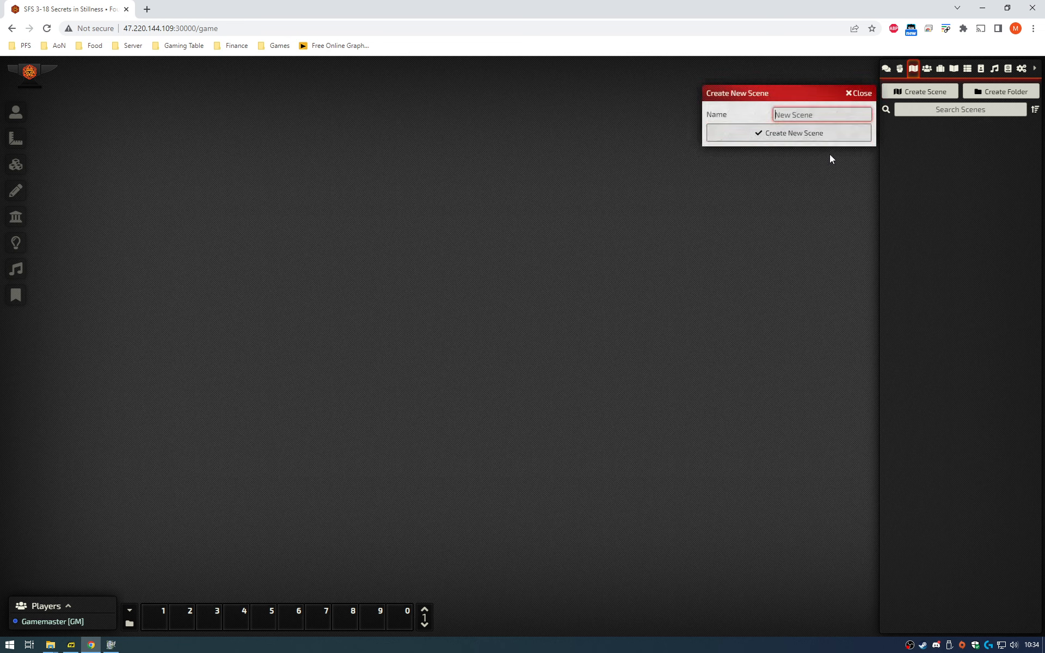
text(Hospital)
click(807, 135)
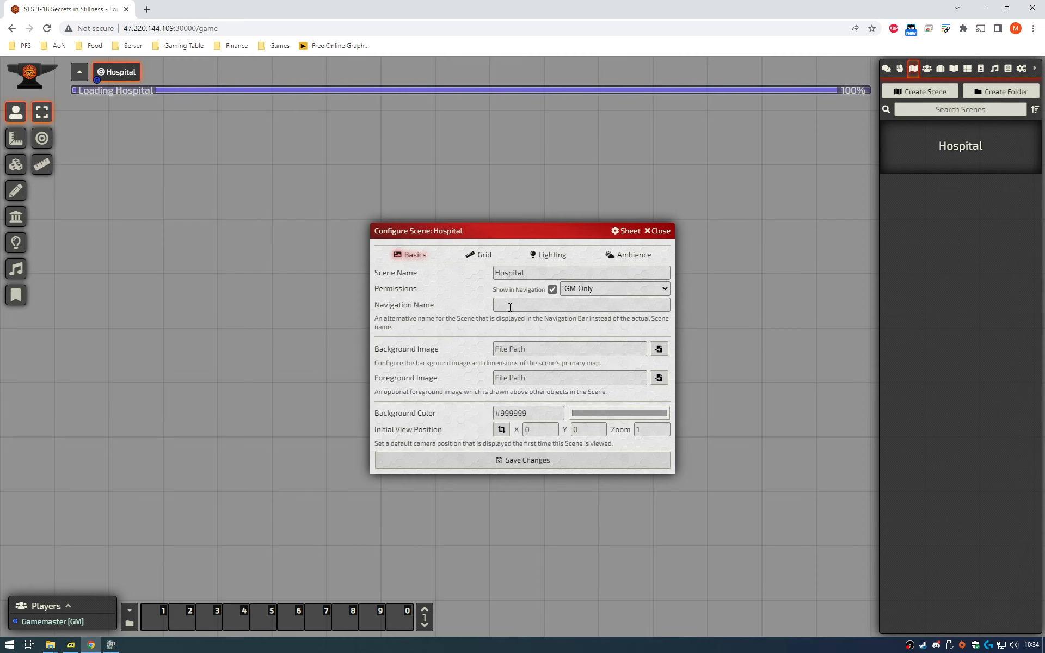
- Browse for the scene's background image in the user data folder worlds/sfs3-18/scenes
click(664, 351)
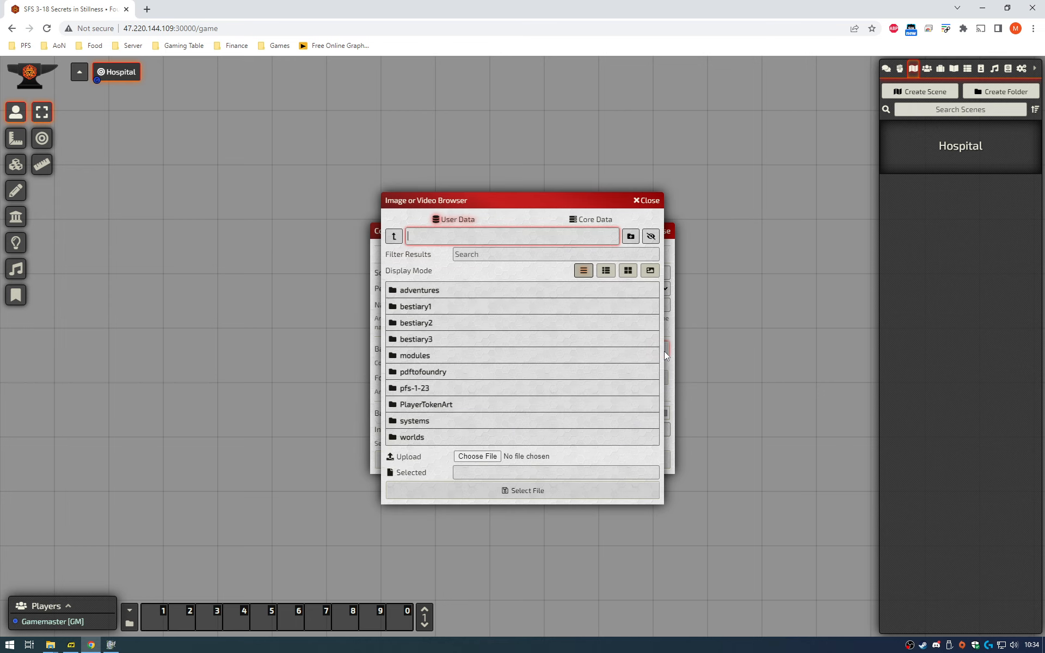
click(458, 438)
scroll(487, 355, down, 5)
scroll(468, 451, down, 5)
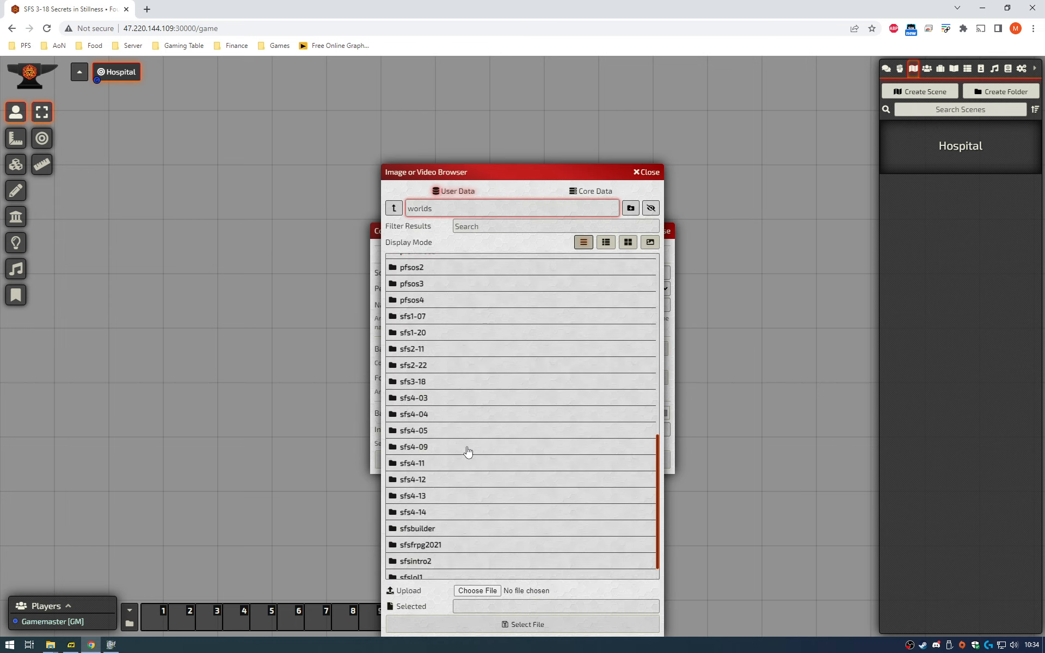
click(435, 381)
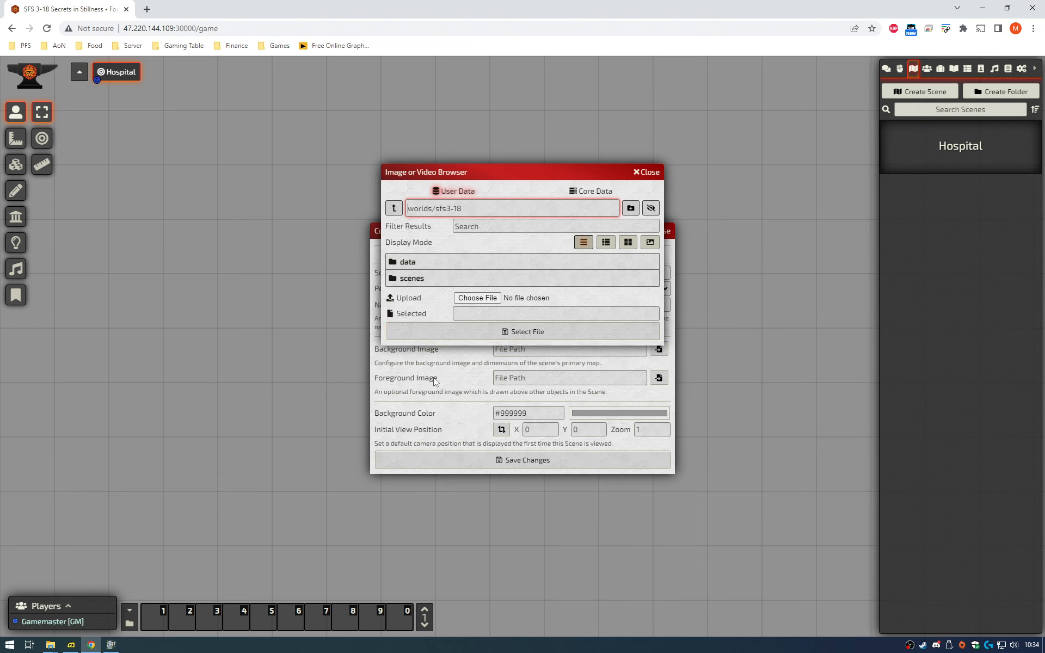
click(424, 279)
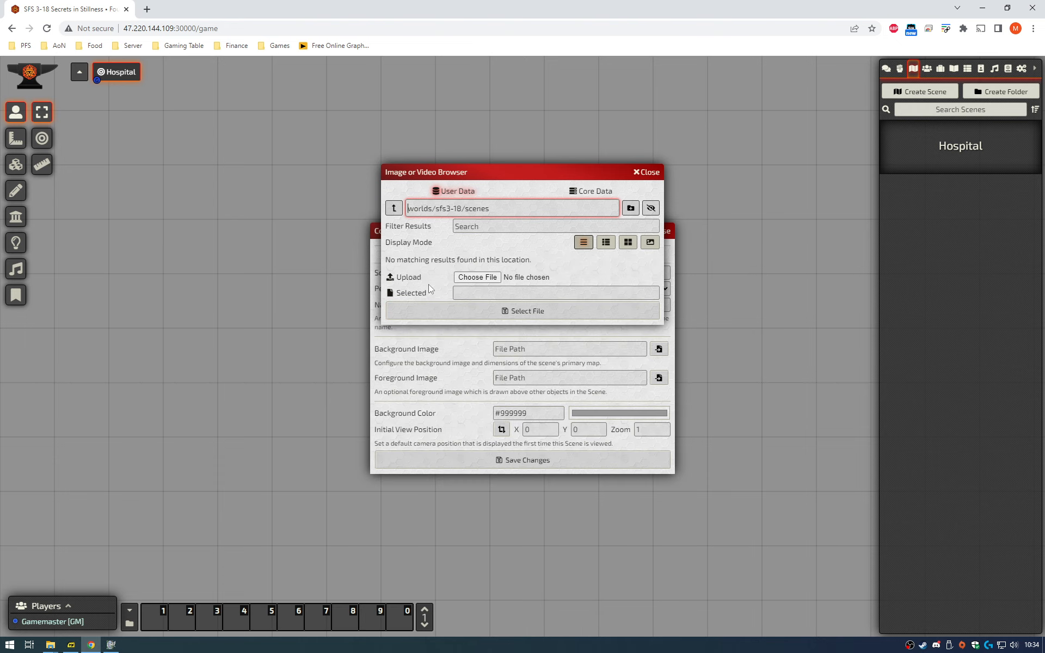
- Upload Hospital.png from the local "3-18 Secrets in Stillness" folder and select it as the scene's background image
click(481, 279)
drag(323, 9, 370, 41)
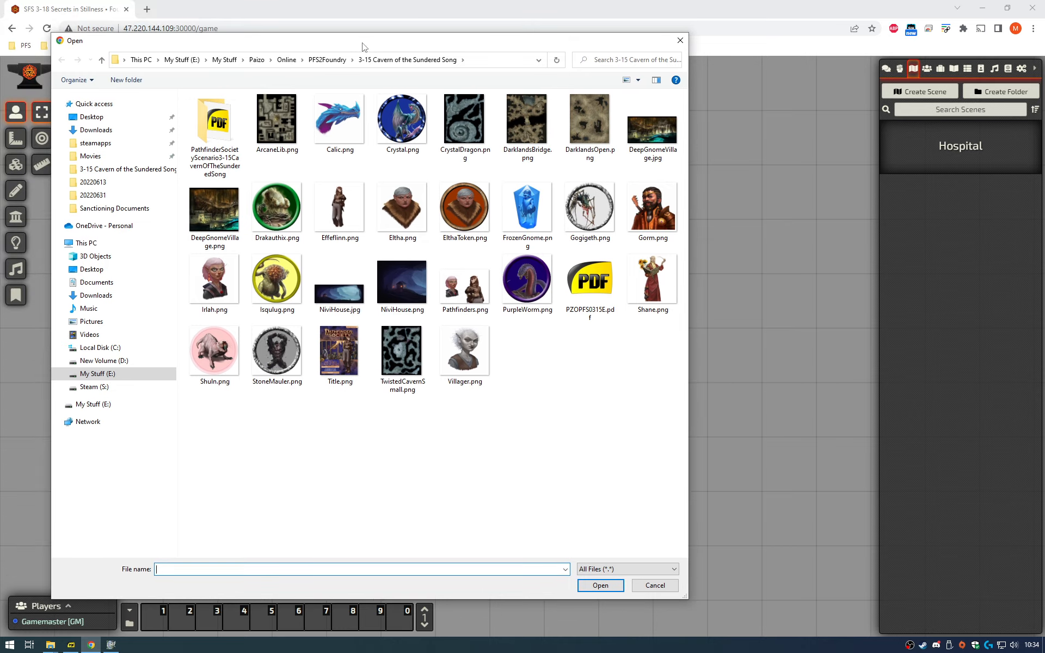
click(290, 61)
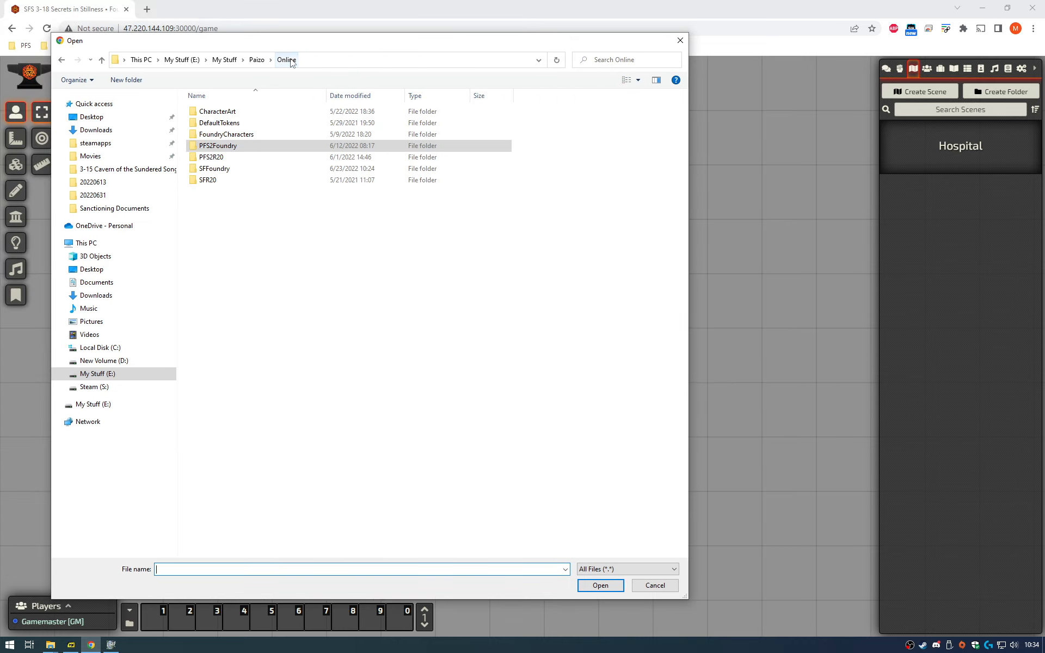
double_click(255, 171)
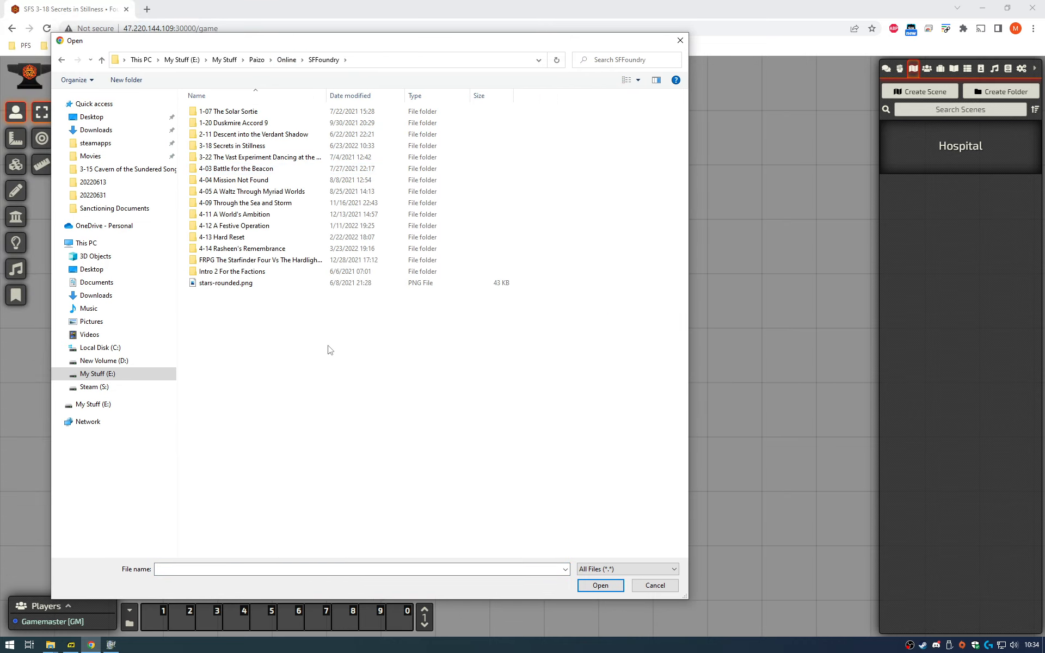
double_click(250, 146)
double_click(240, 133)
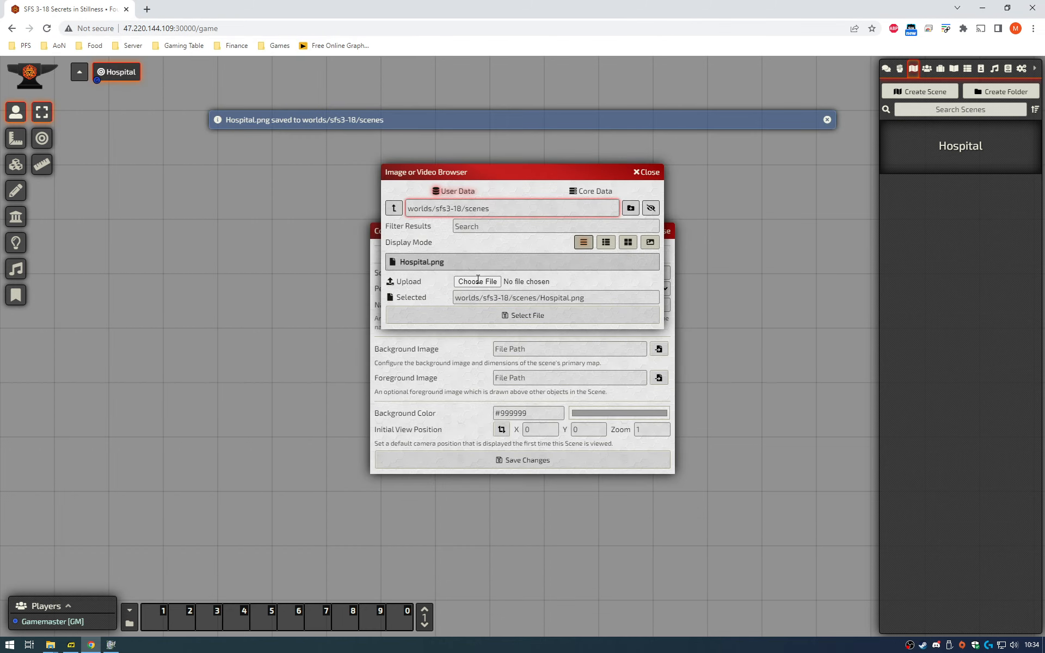
click(473, 317)
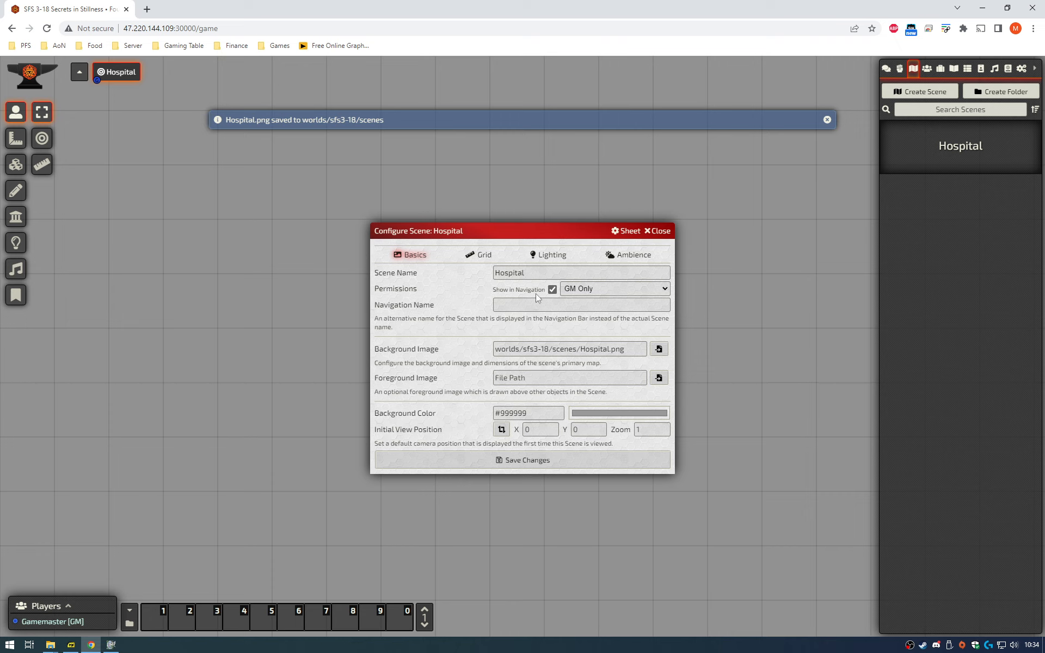
- Disable Token Vision for the Hospital scene, set its grid size to 50 pixels and save, accepting the changed scene dimensions
click(542, 259)
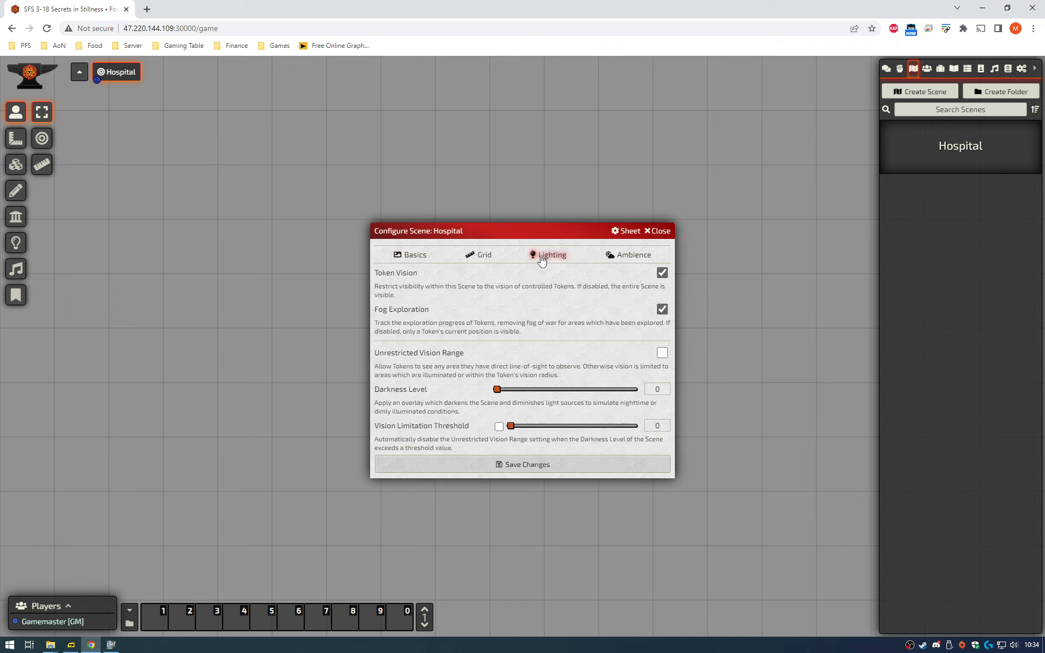
click(662, 274)
click(468, 262)
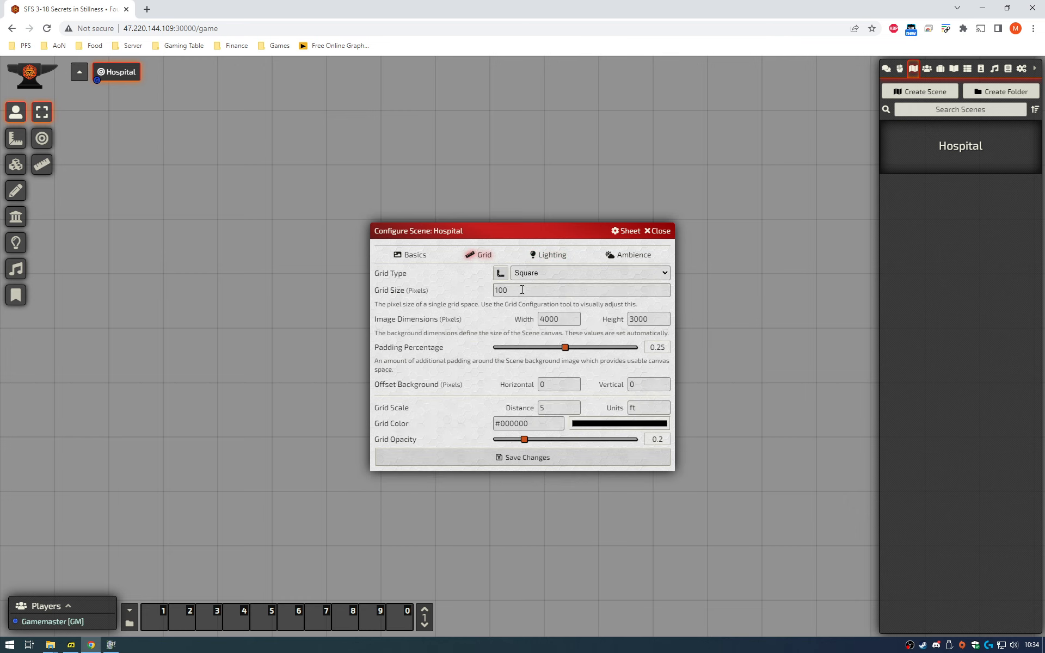
drag(511, 291, 462, 295)
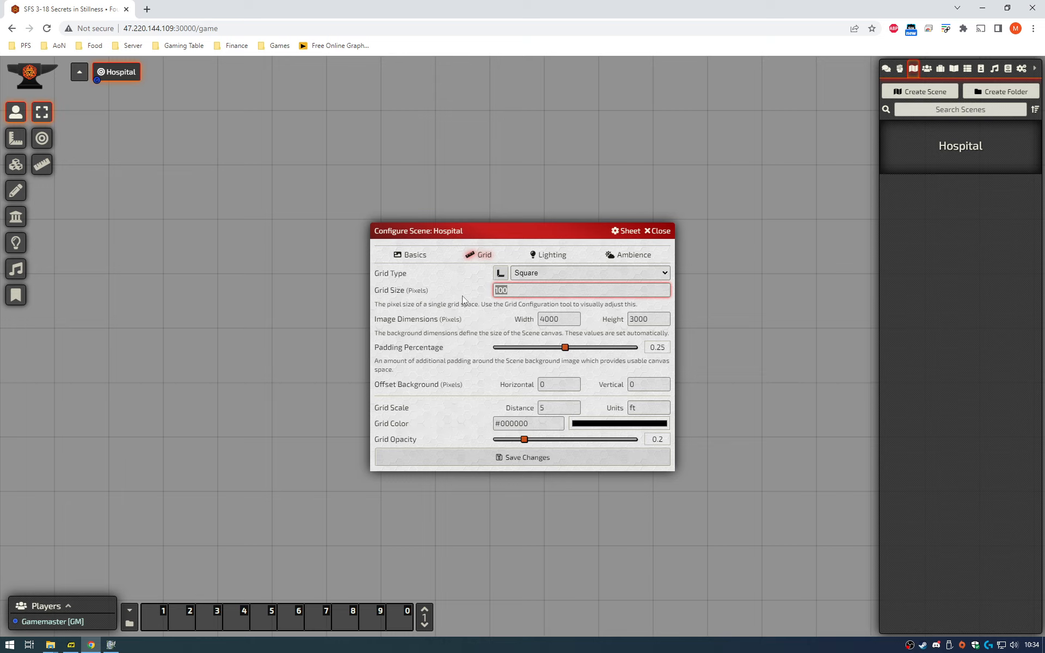
click(525, 292)
click(479, 295)
drag(495, 292, 473, 288)
click(479, 295)
click(498, 459)
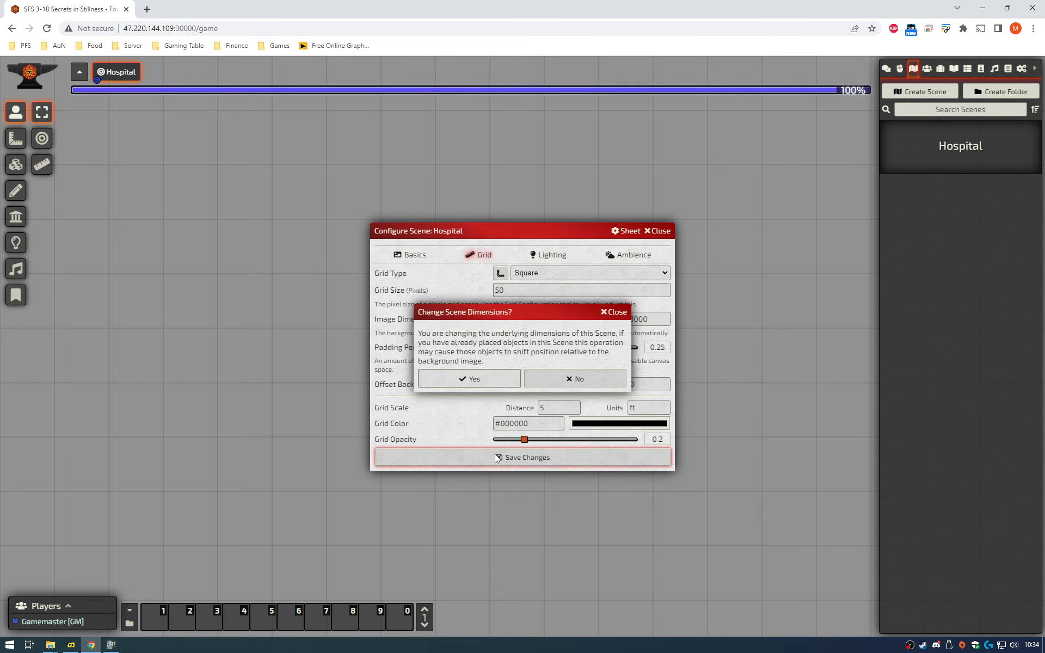
click(477, 380)
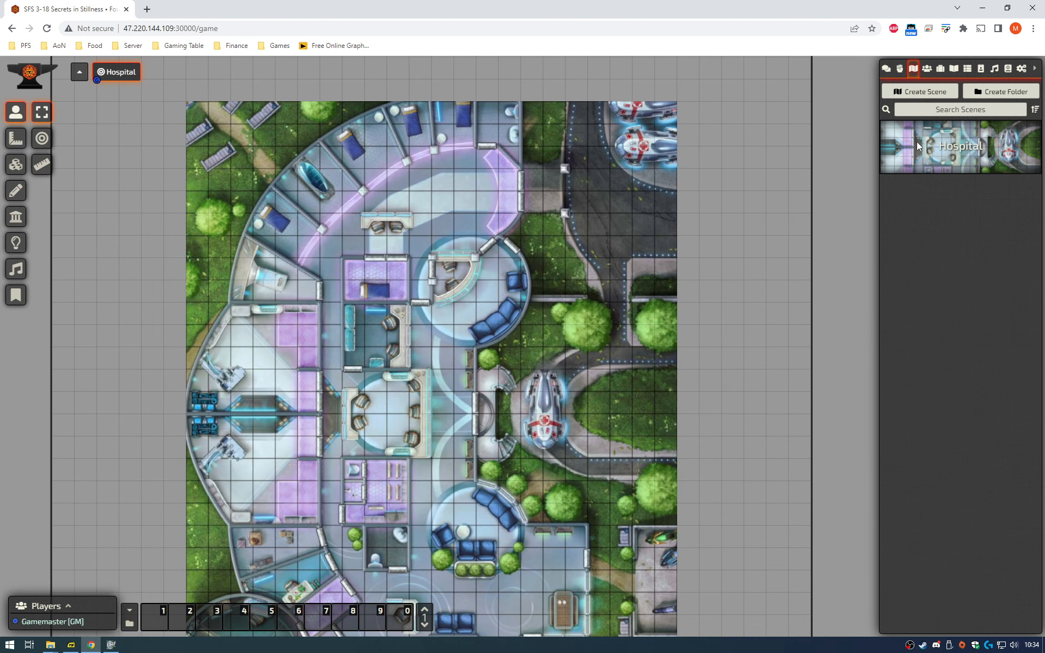
- Examine the grid alignment over the Hospital map with the Grid Configuration Tool, then close it and save the scene configuration
right_click(917, 141)
click(906, 189)
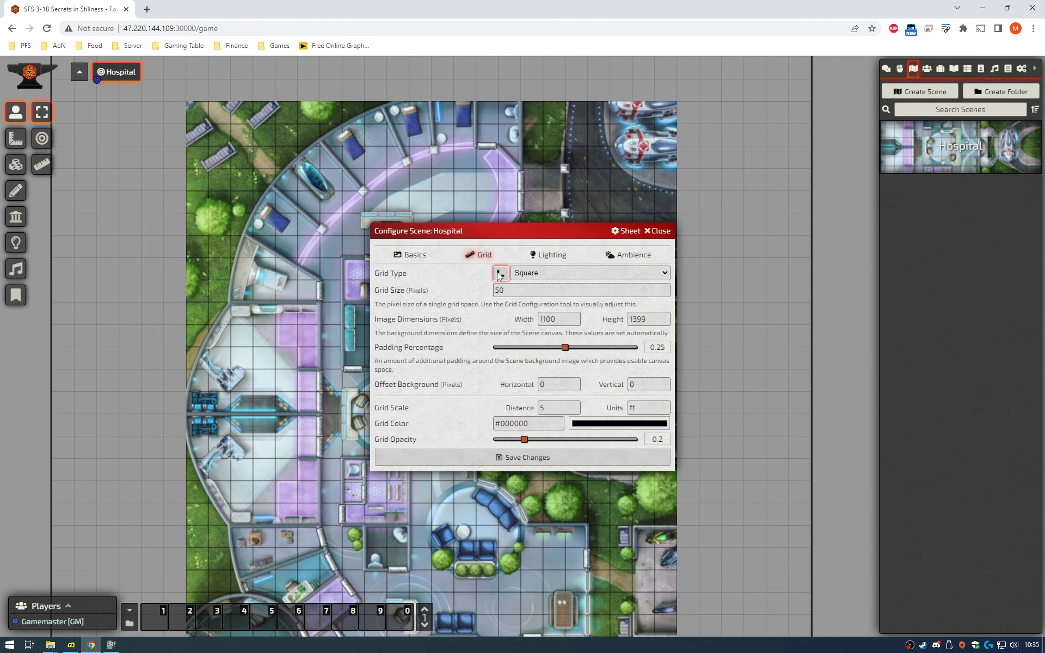
click(500, 274)
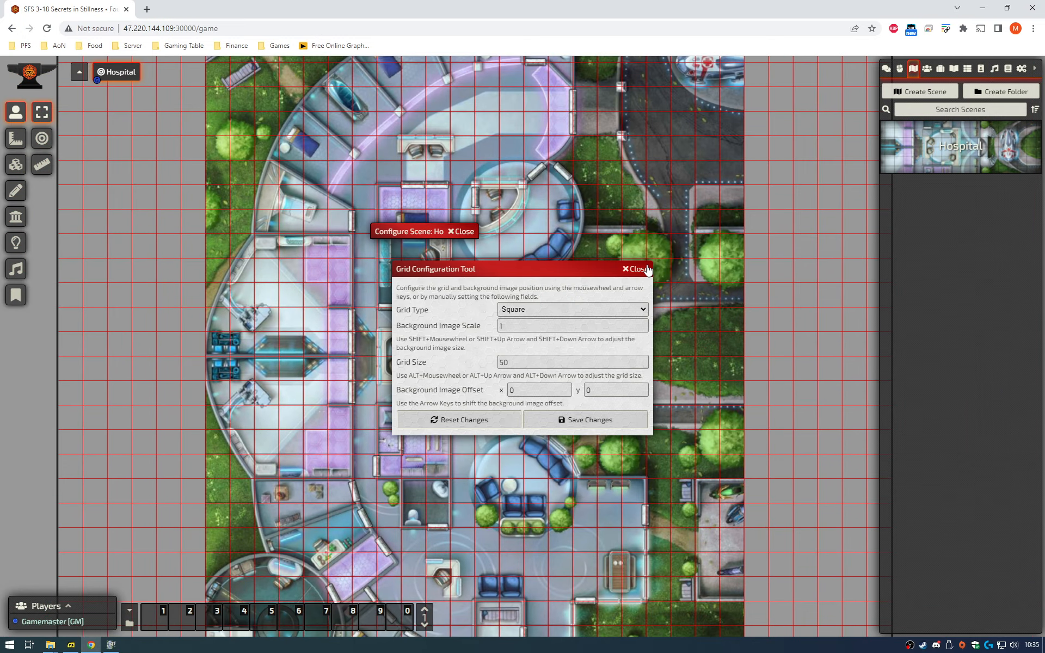
click(646, 269)
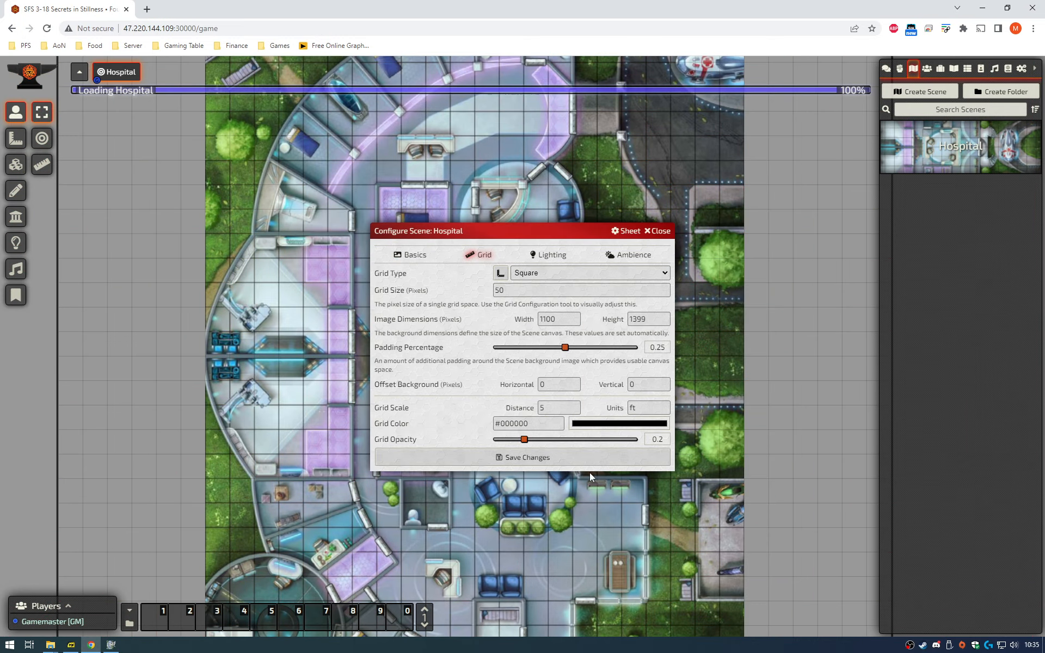
click(569, 453)
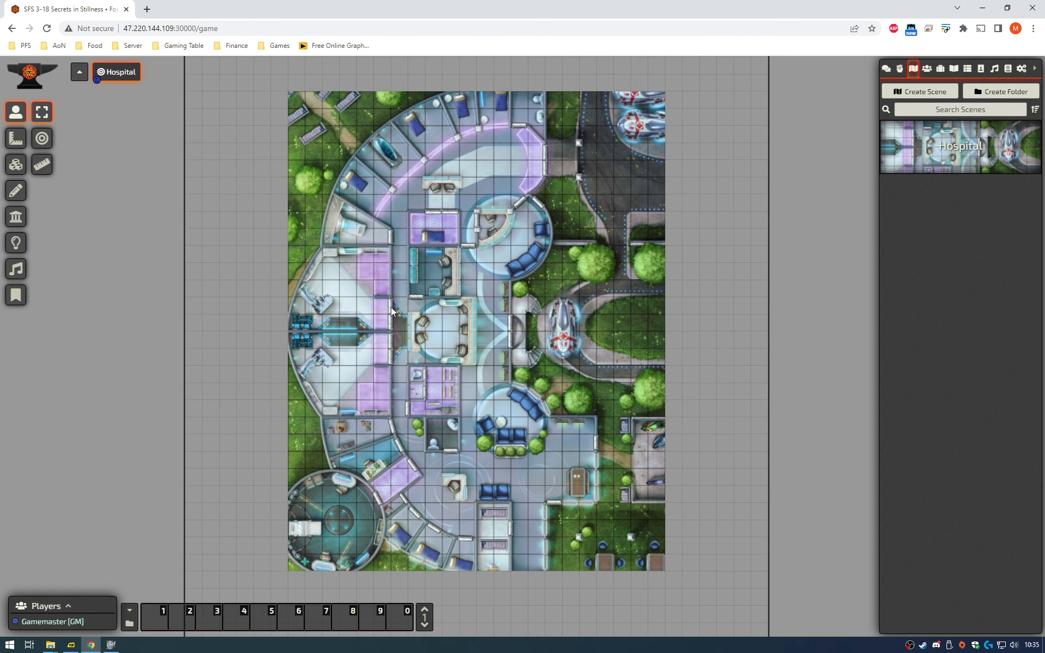
drag(391, 310, 416, 321)
drag(484, 358, 406, 331)
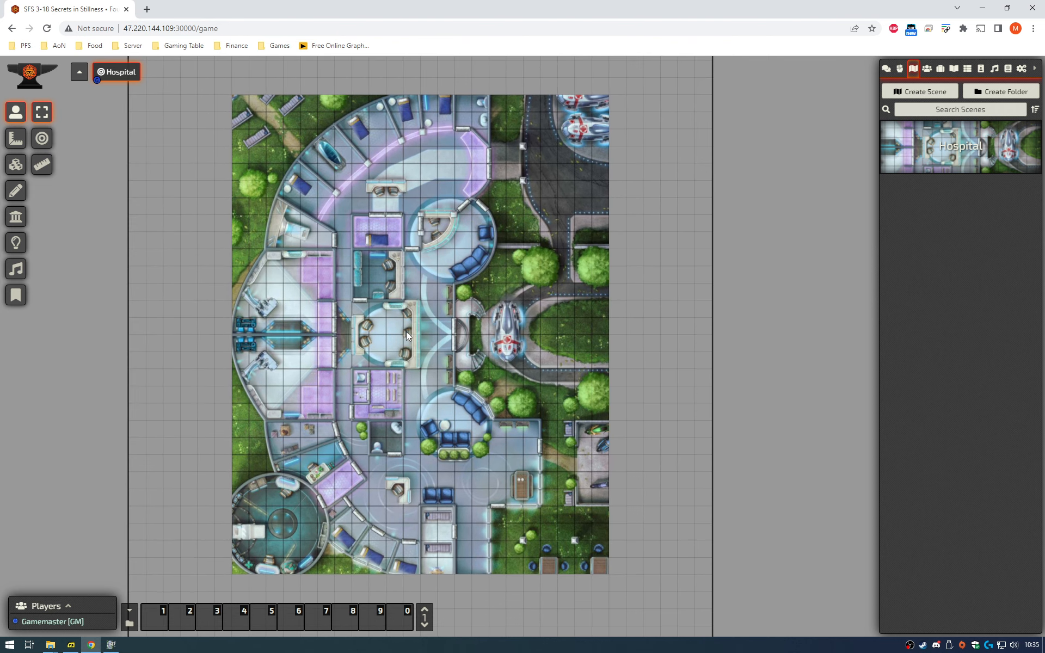
mouse_move(426, 357)
mouse_down()
mouse_move(416, 357)
mouse_move(425, 359)
mouse_up()
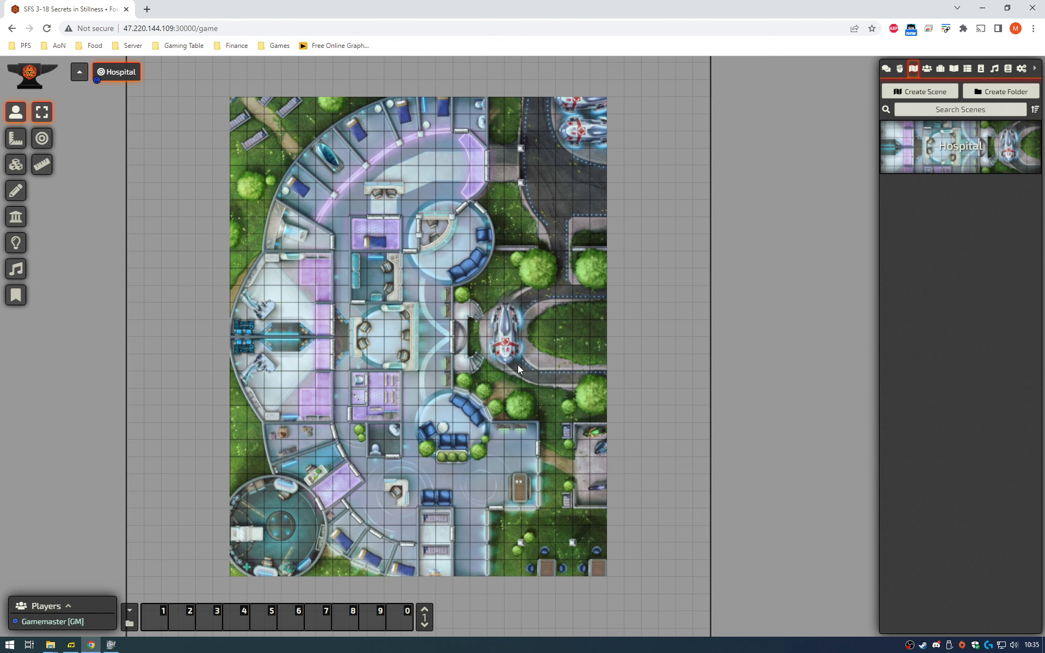